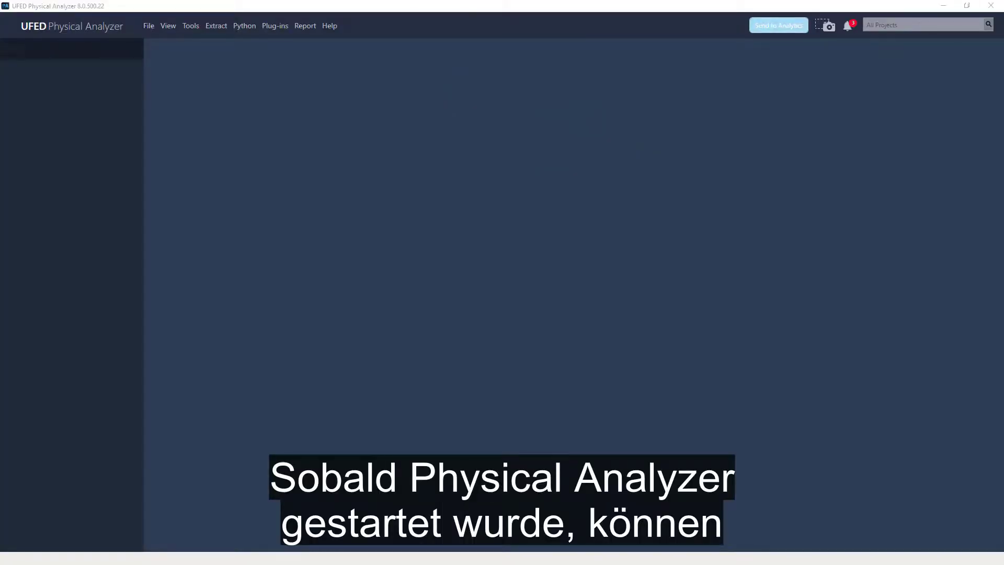
Start a new case and load EvidenceCollection.ufdx from the Getting Started folder as its extraction.
click(150, 27)
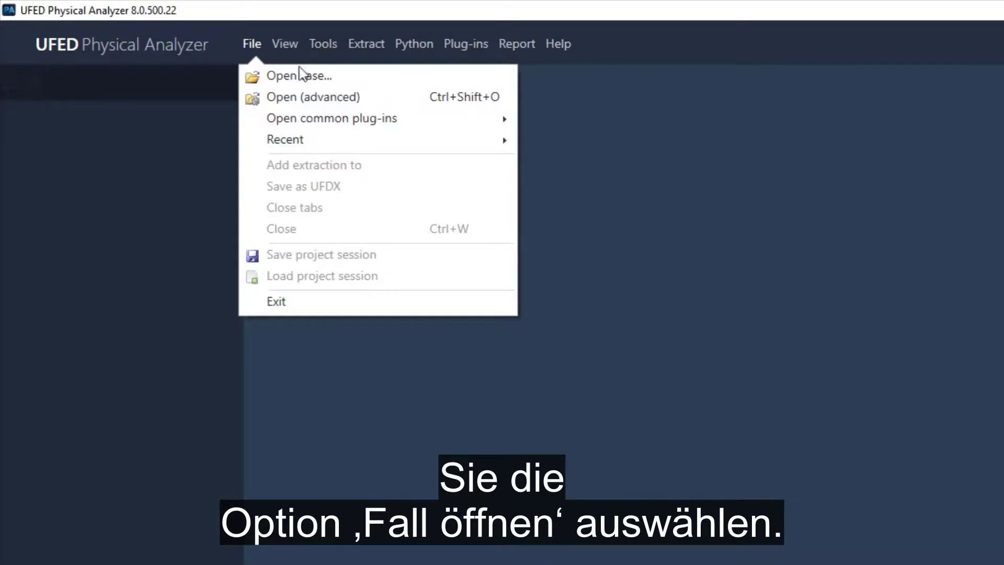
click(303, 74)
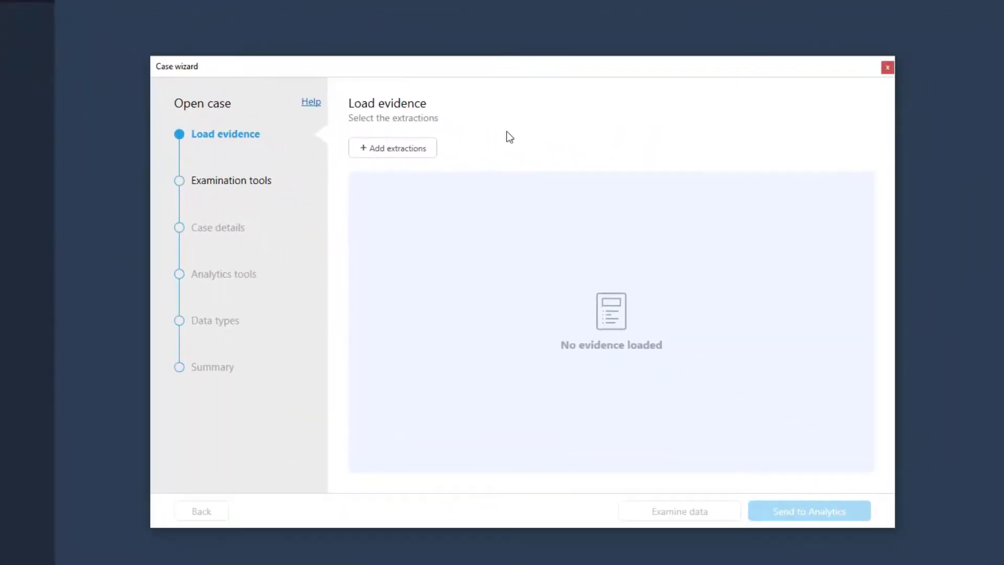
click(426, 150)
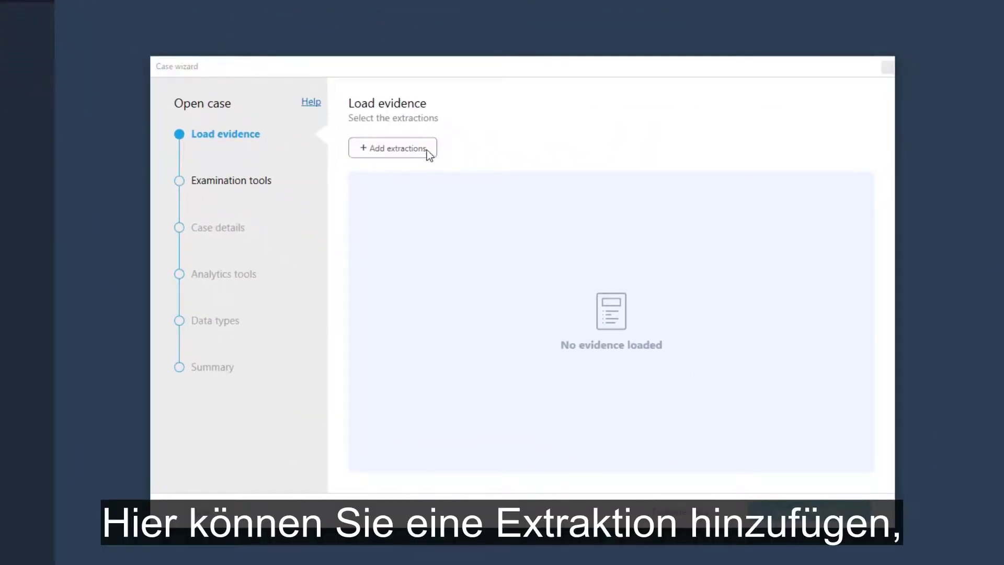
click(206, 211)
double_click(448, 307)
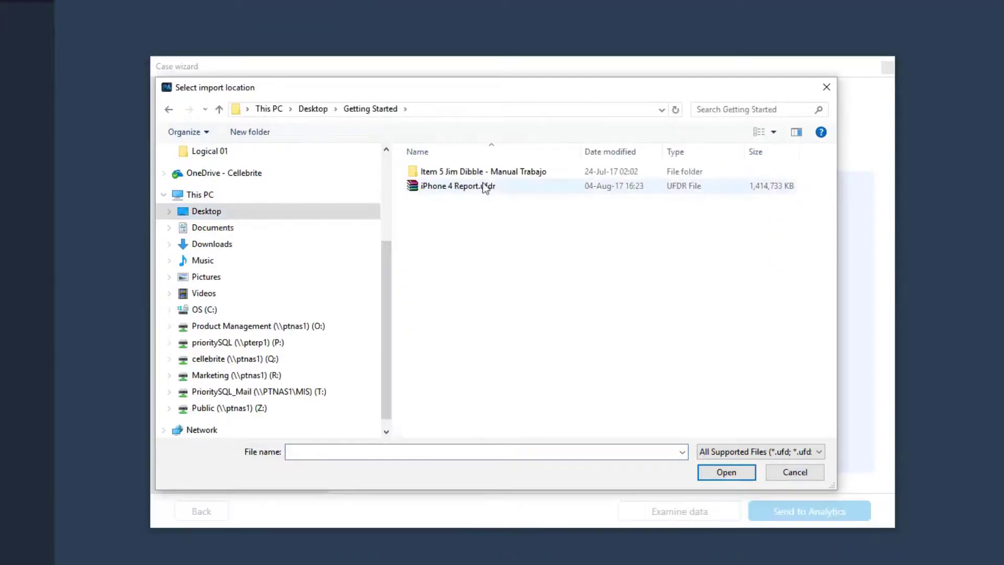
double_click(471, 172)
click(464, 215)
click(732, 472)
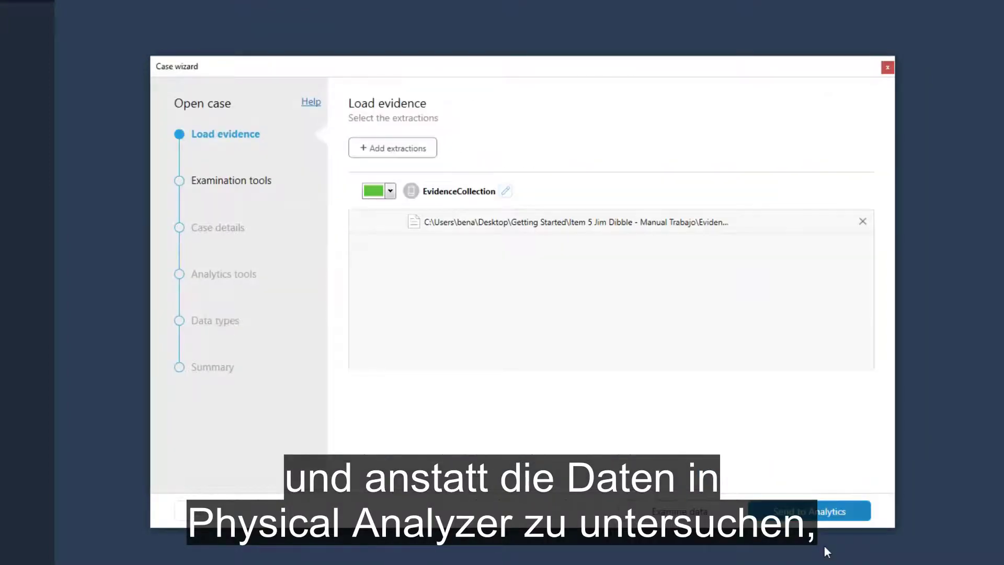
Send the evidence to Analytics with only Hash sets enabled, moving on to case details.
click(805, 511)
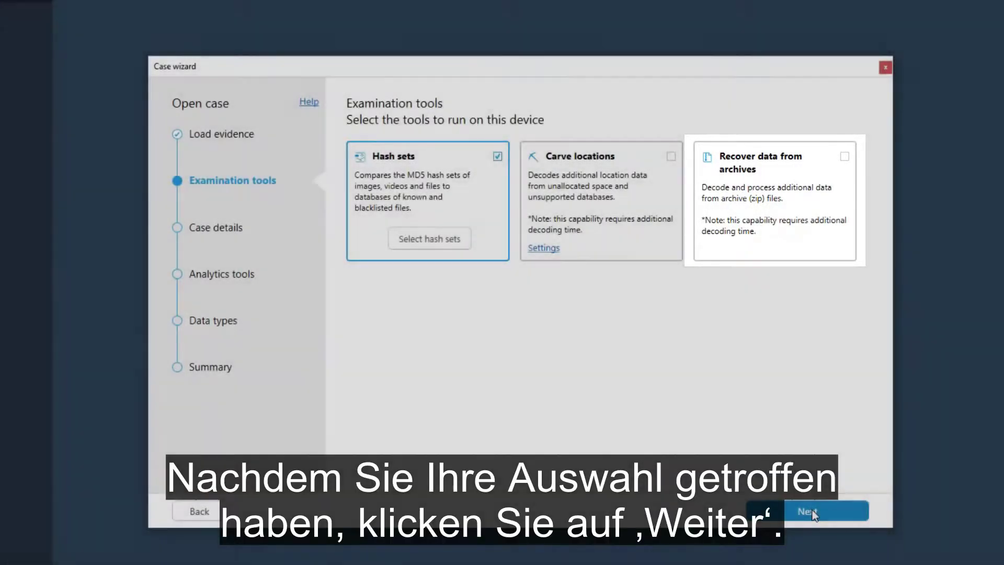
click(812, 512)
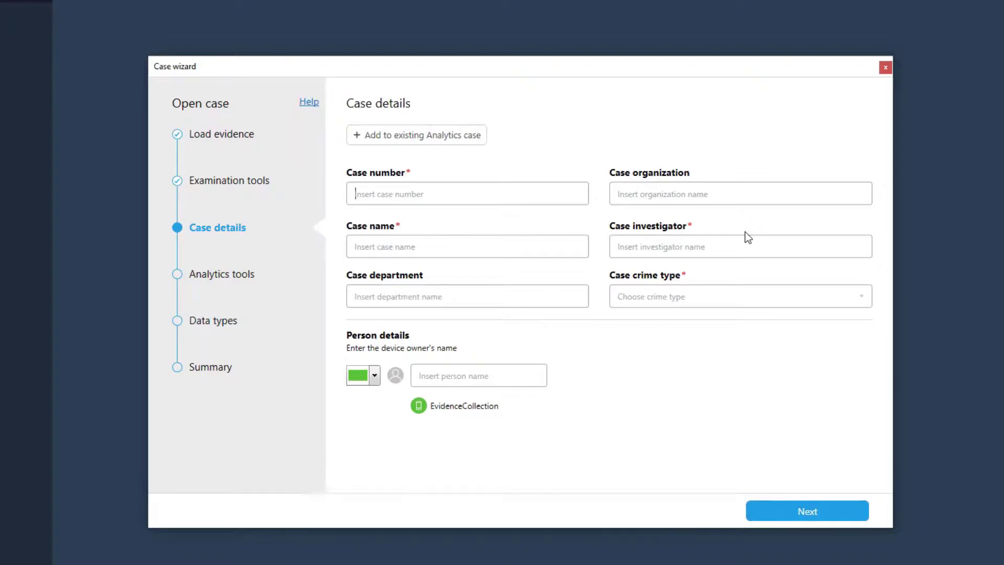
Enter case number 123465, organisation Cellebrite, case name Drugs, investigator name, Narcotics and owner's name.
text(123465)
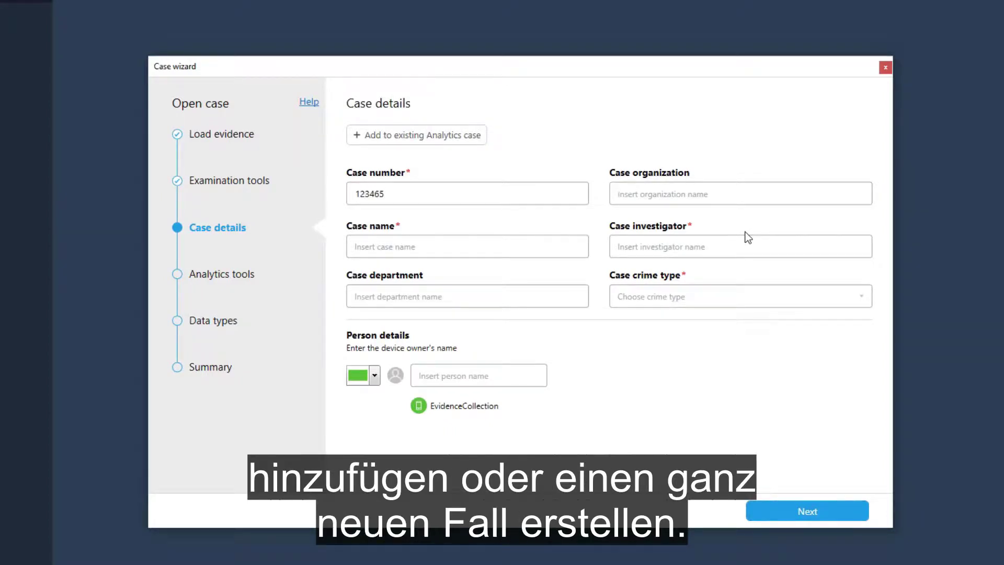
text(Cellebrite)
key(Tab)
text(Drugs)
key(Tab)
text(Ben Armo)
key(Tab)
text(Narcotics)
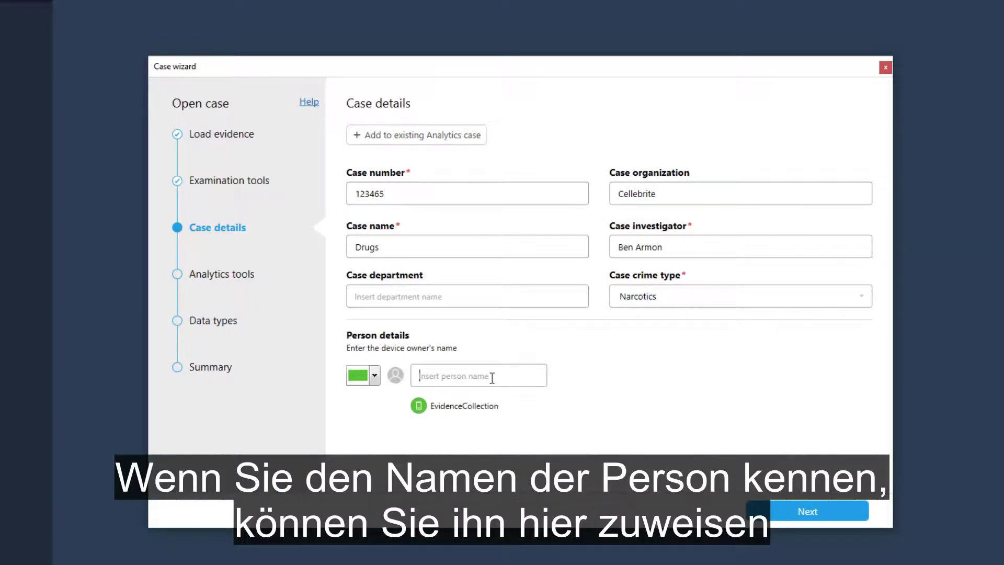
text(Manual Trabajo)
Colour the device owner blue and continue to the Analytics tools step.
click(375, 375)
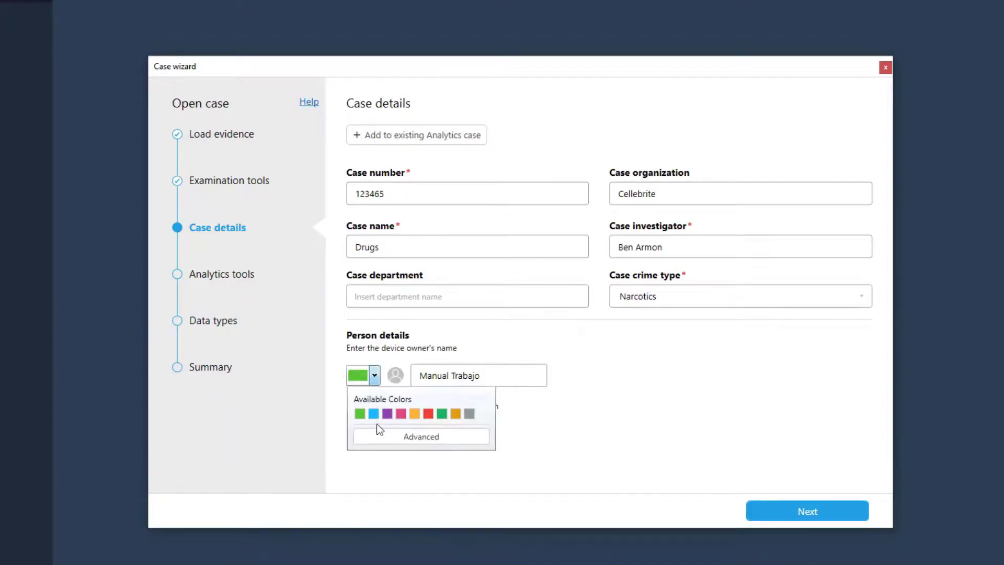
click(373, 414)
click(826, 502)
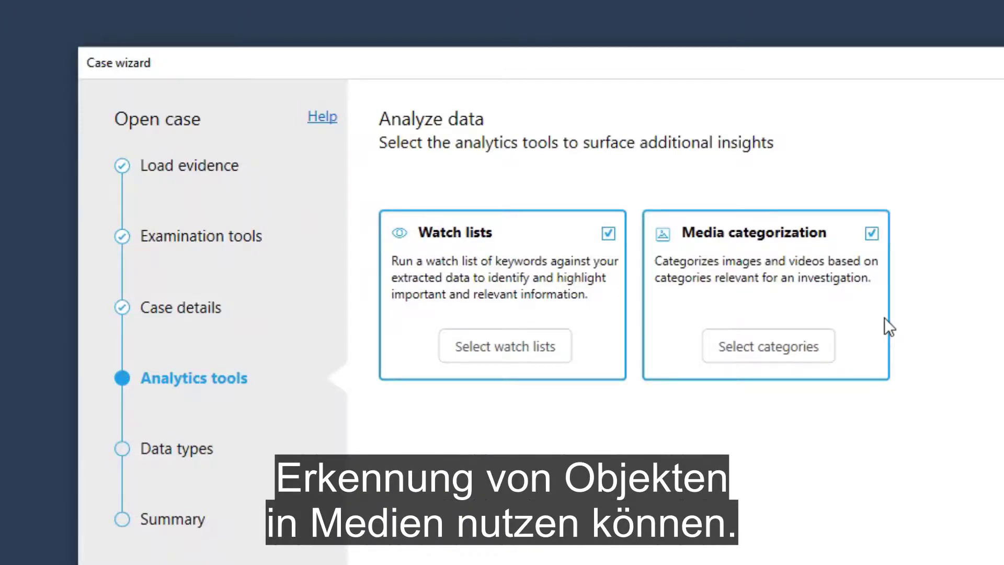
Confirm the selected media categories, keep every data type, and send Drugs to Analytics from Summary.
click(769, 348)
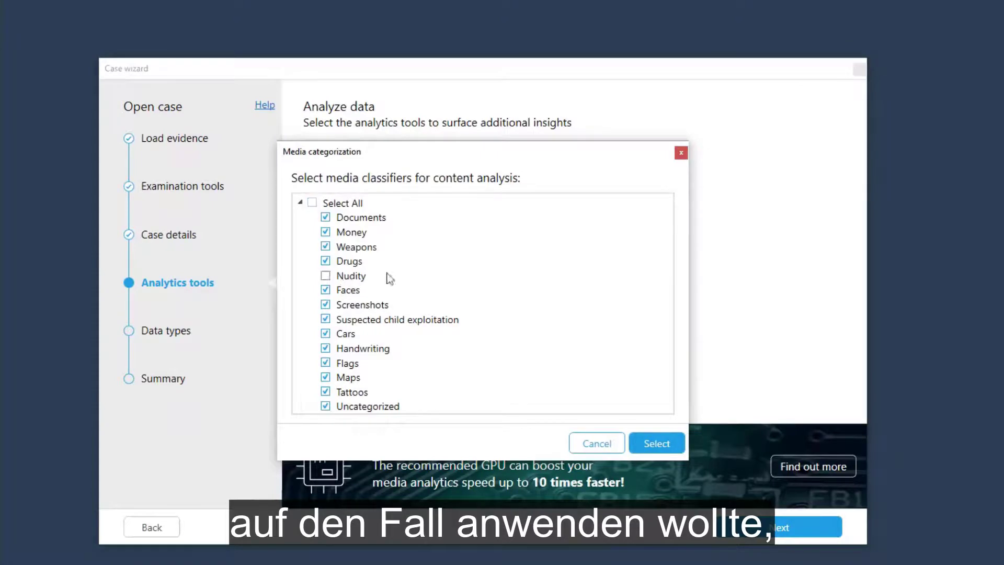
click(657, 443)
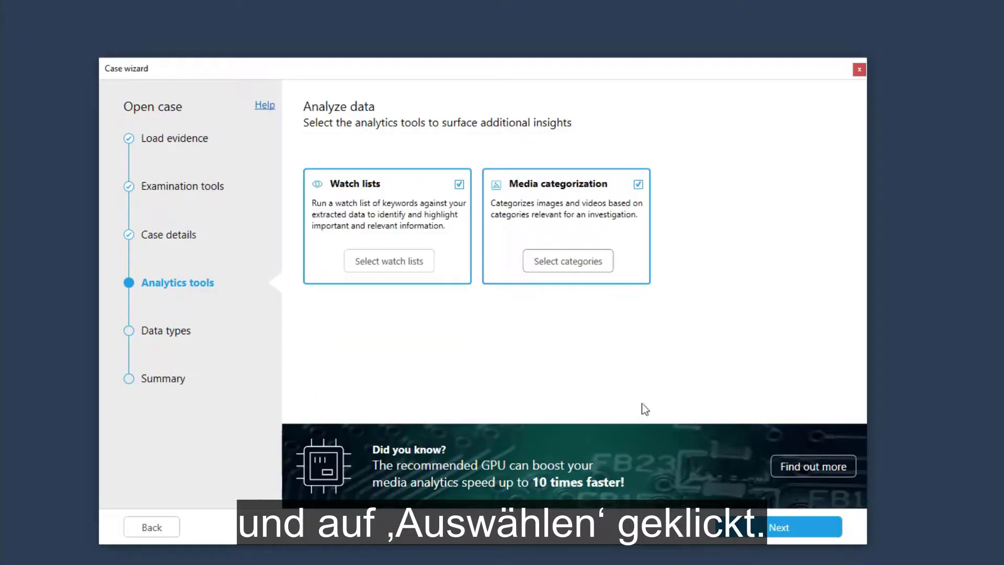
click(741, 520)
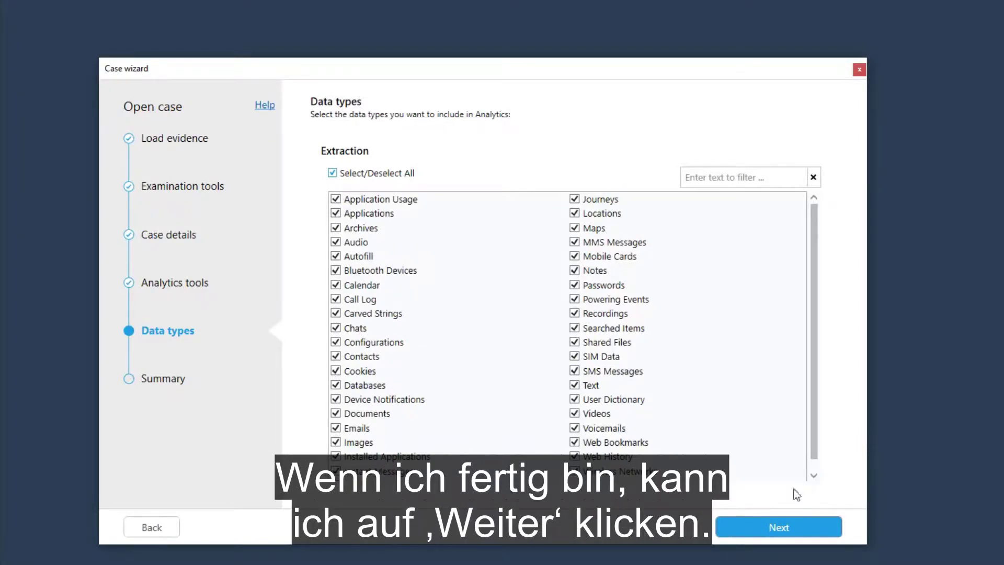
click(776, 528)
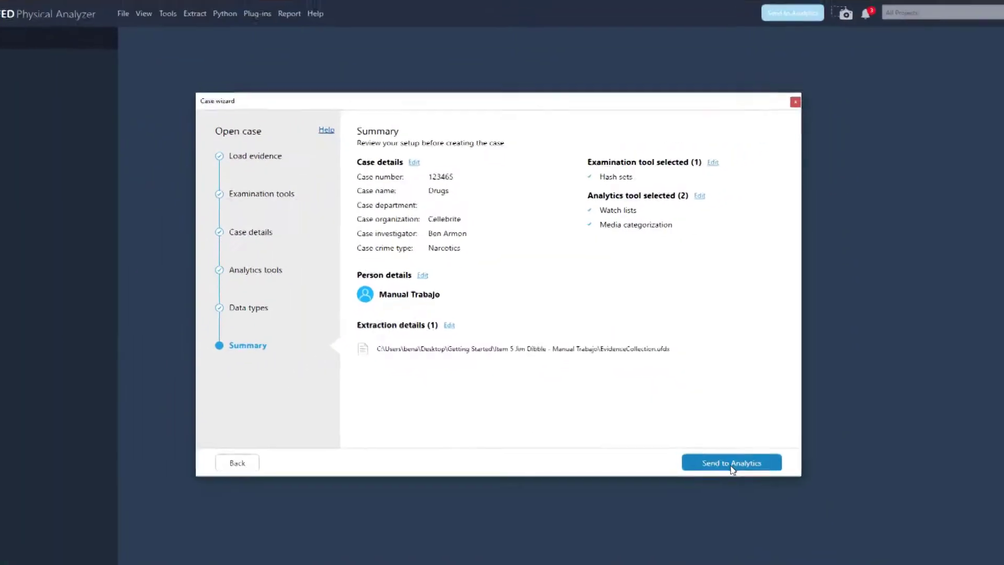
click(776, 525)
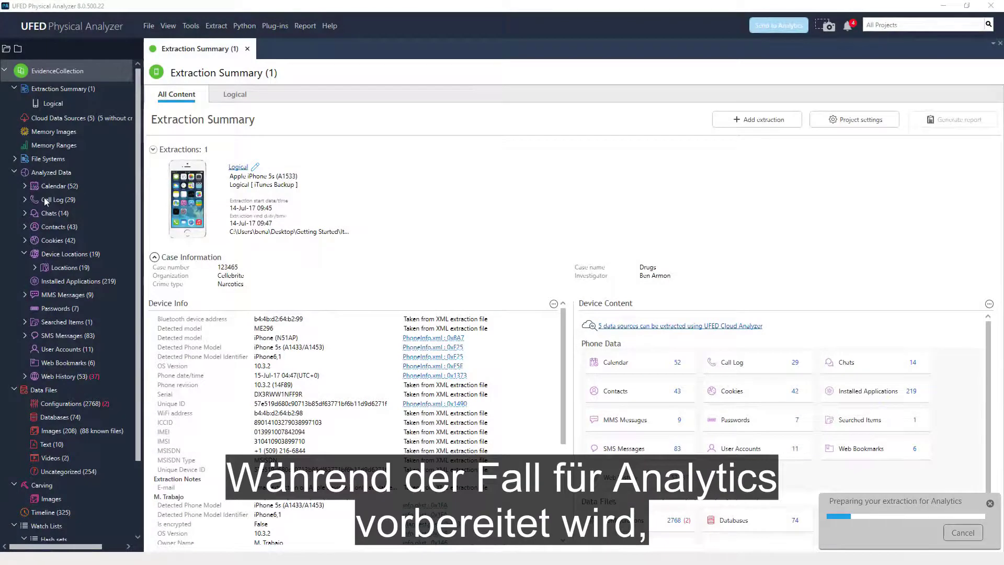
Filter the Call Log's Parties column to a single caller's number, then close the Call Log.
click(44, 199)
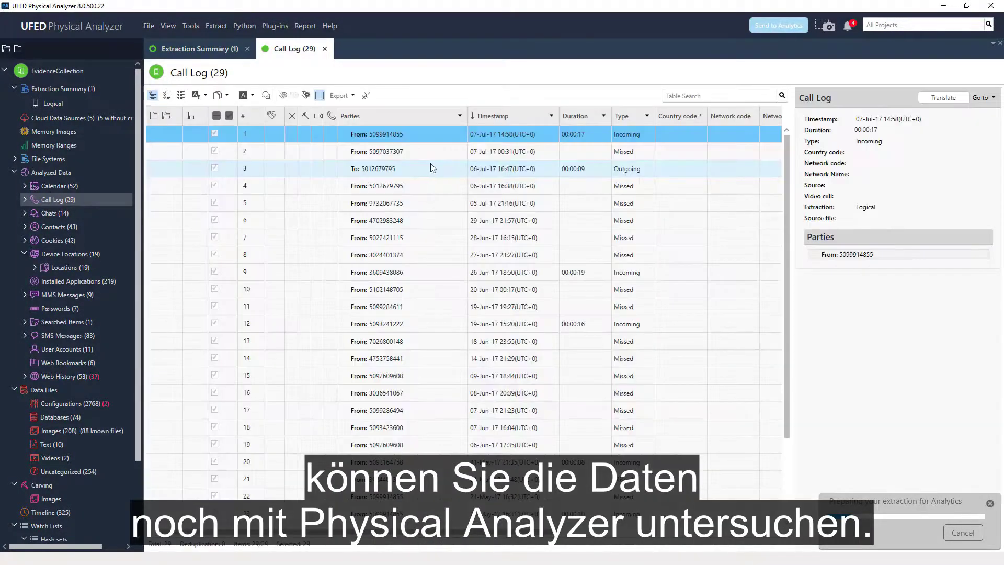
scroll(380, 226, down, 2)
scroll(380, 227, up, 2)
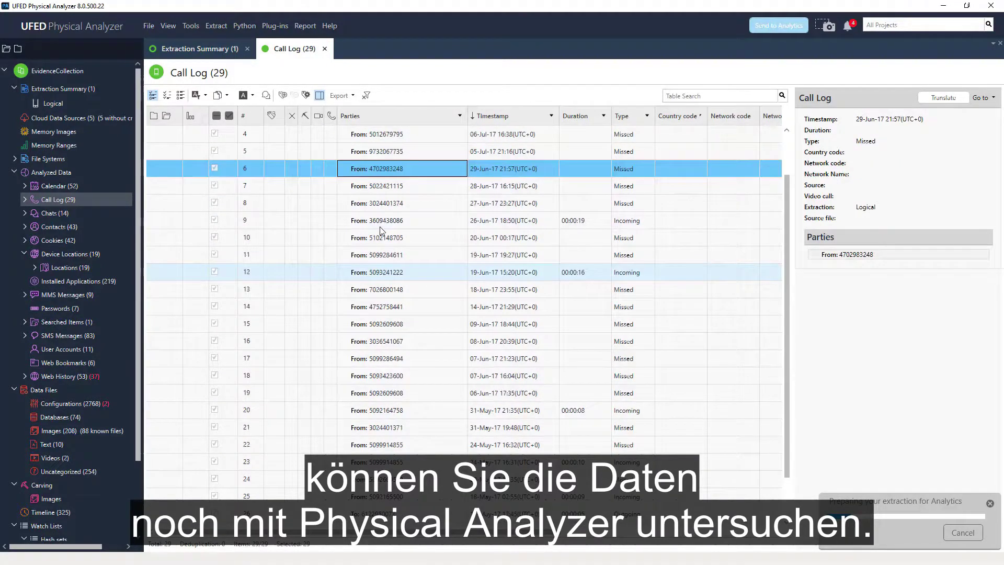
click(459, 116)
click(419, 189)
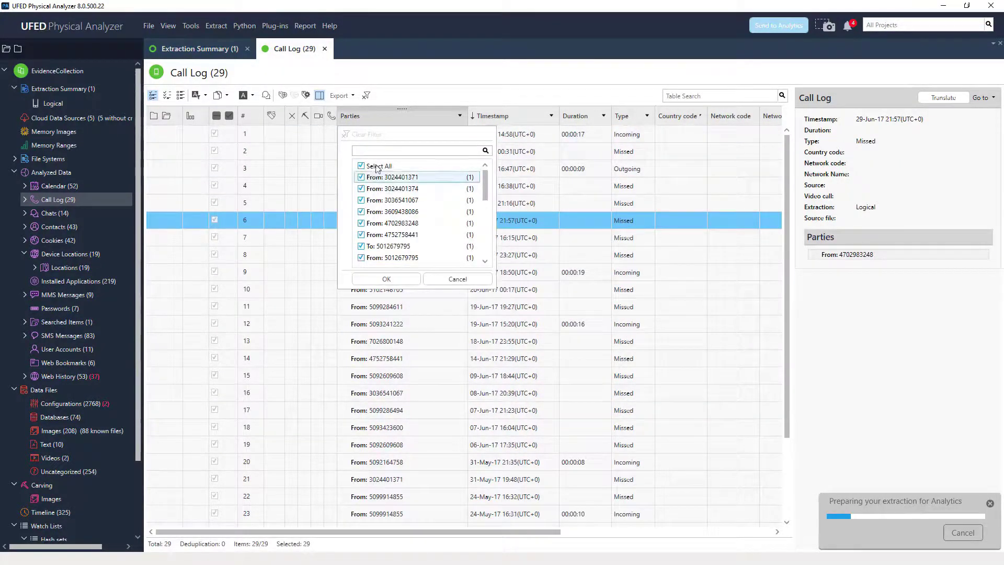
click(390, 279)
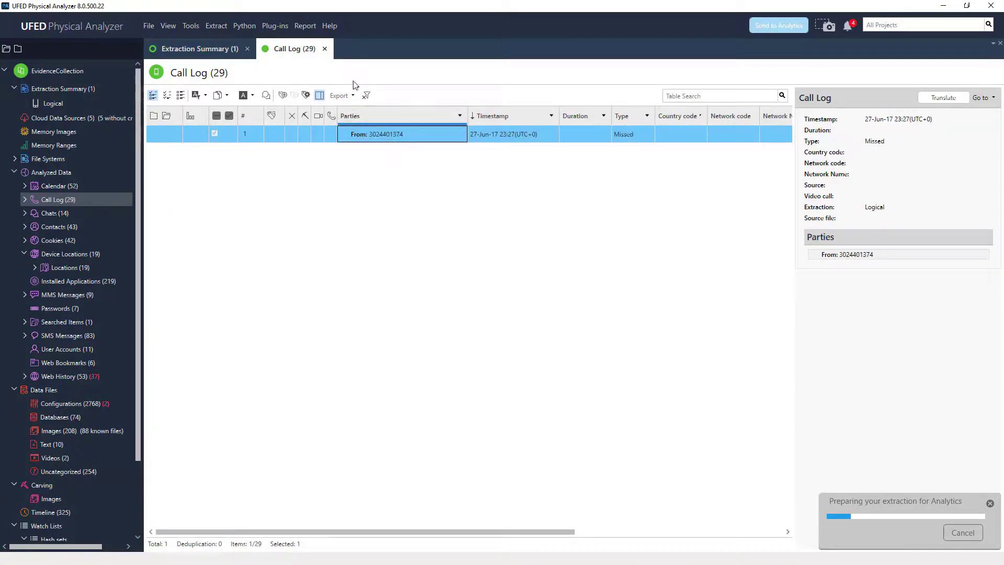
click(325, 49)
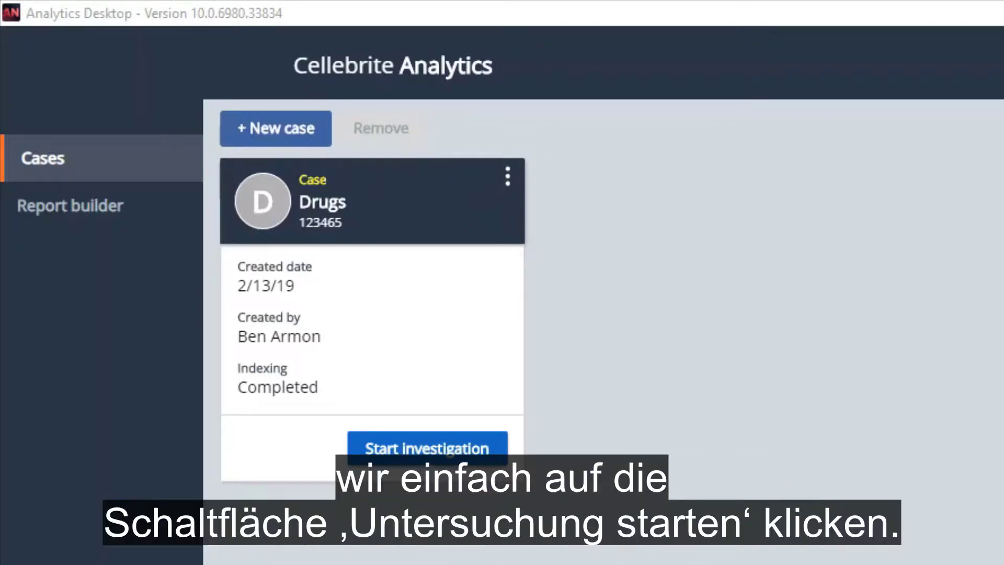
Start investigating the Drugs case and show its 858-event timeline in expanded view.
click(434, 448)
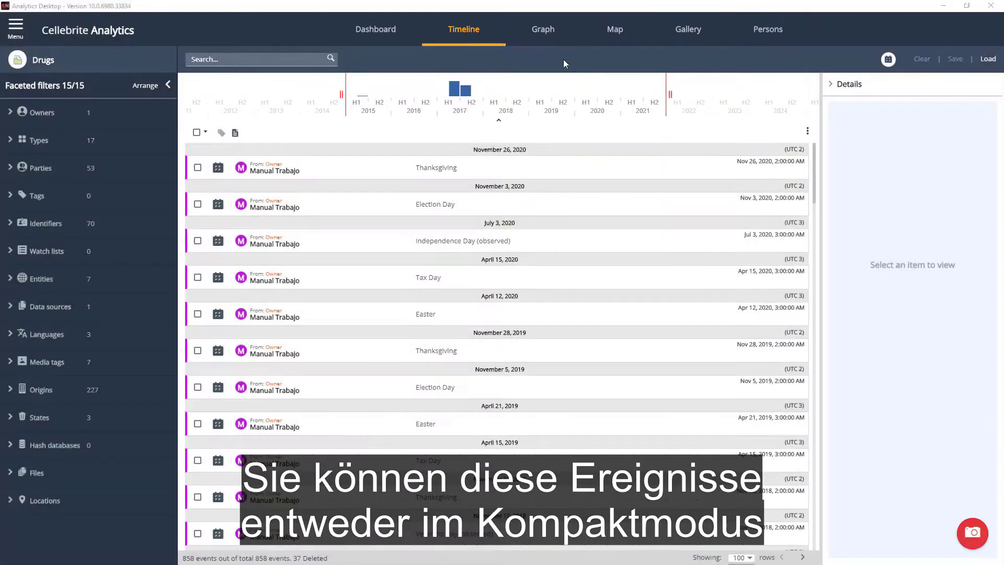
click(807, 131)
click(809, 227)
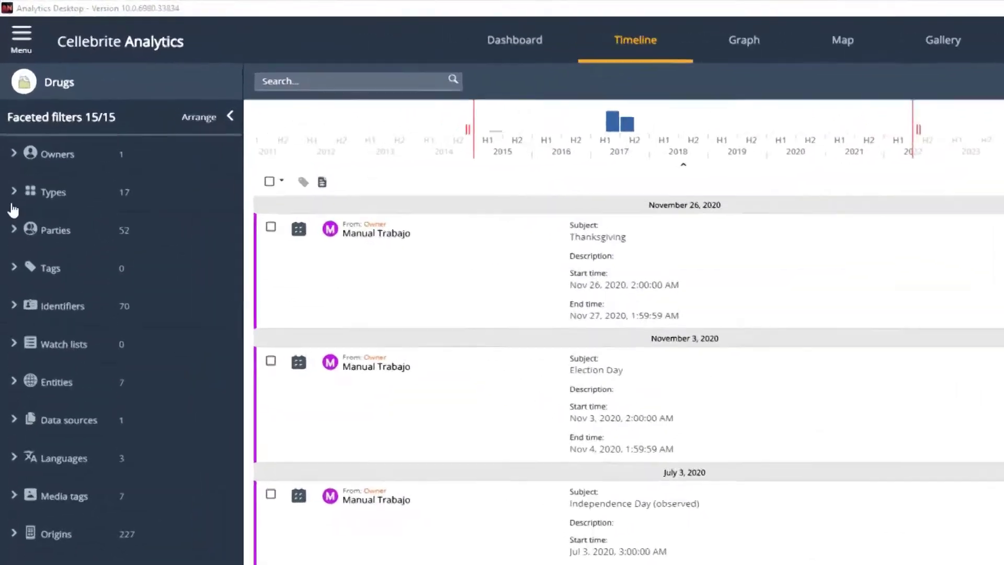
Filter the timeline to Chat messages, July 2017 and English, leaving 45 of 858 events.
click(11, 141)
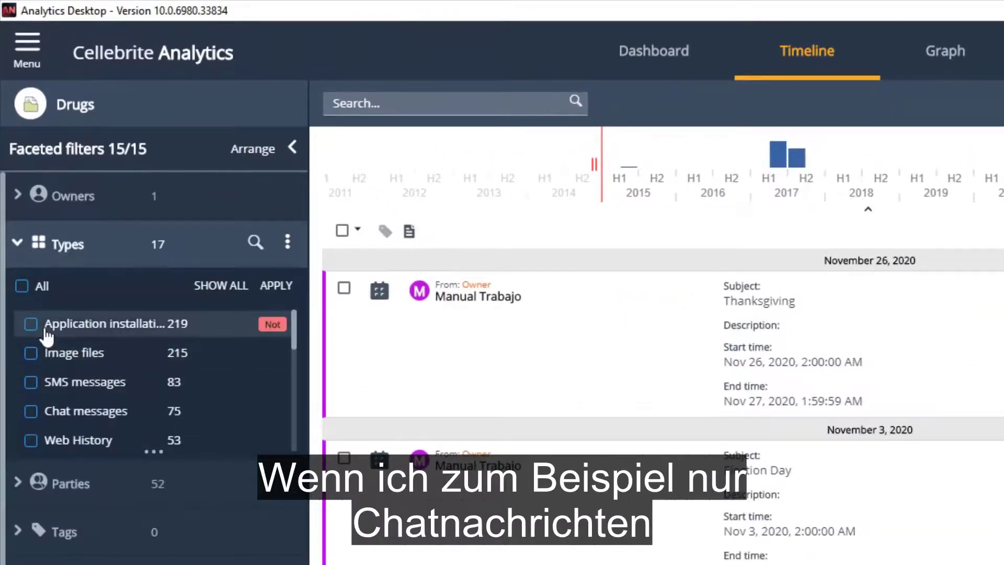
click(47, 411)
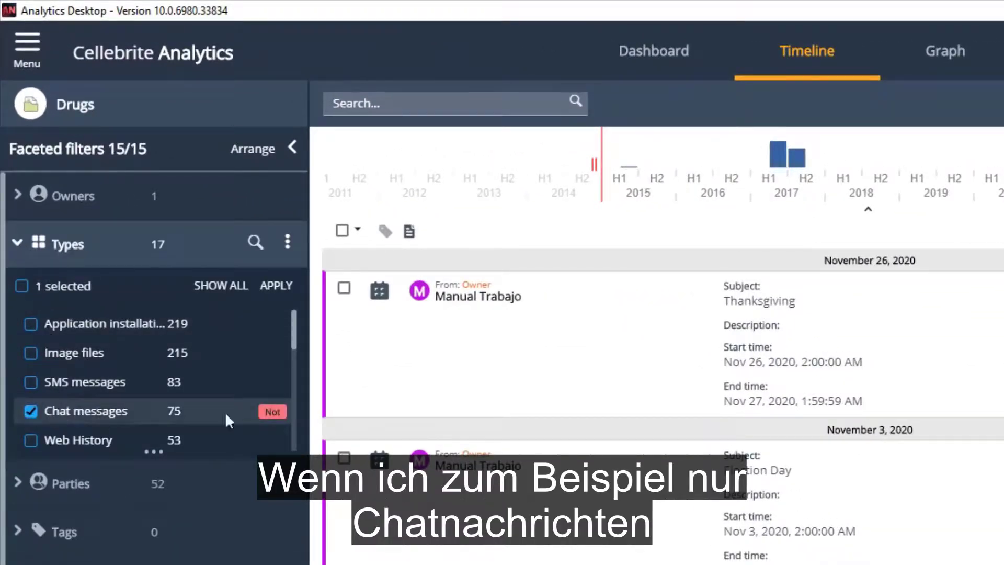
click(276, 285)
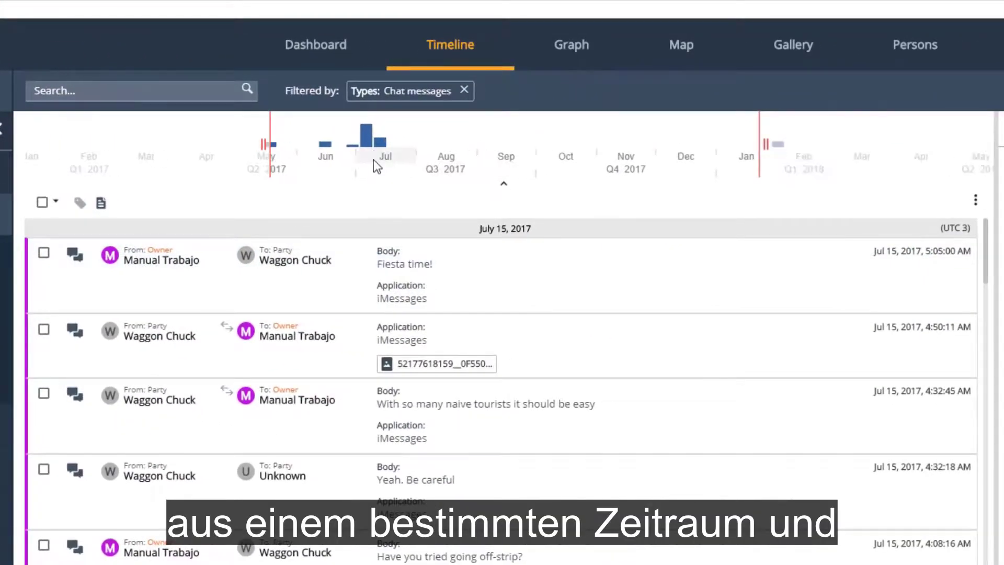
click(373, 159)
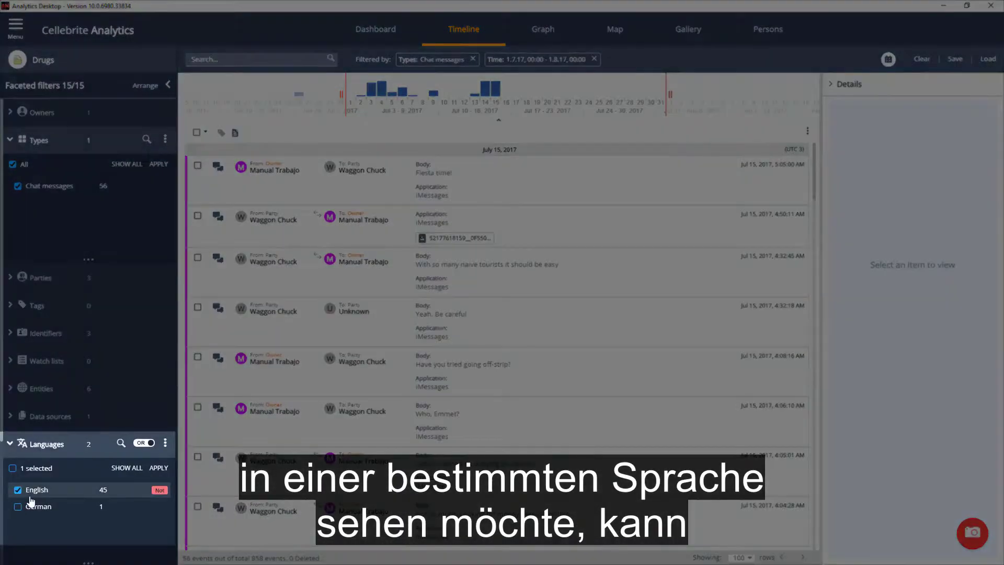
click(159, 468)
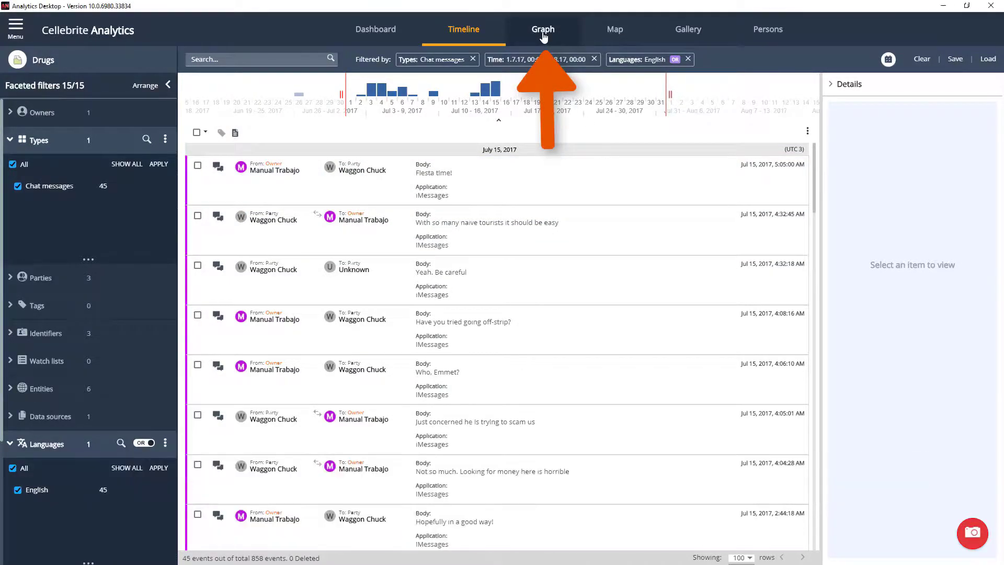
Show the chats as a communication graph and arrange the three person nodes into a triangle.
click(543, 35)
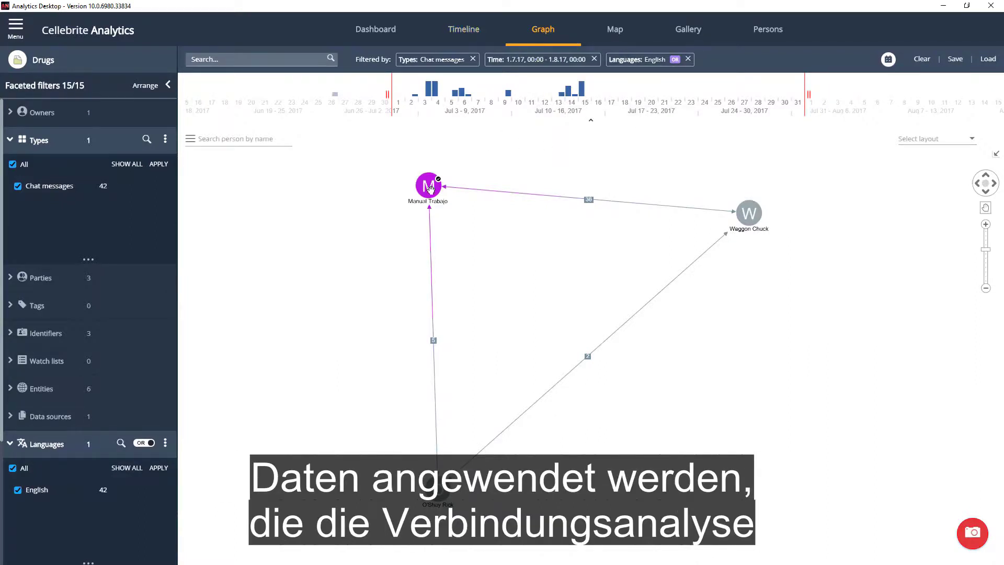
drag(430, 188, 509, 263)
drag(743, 220, 615, 378)
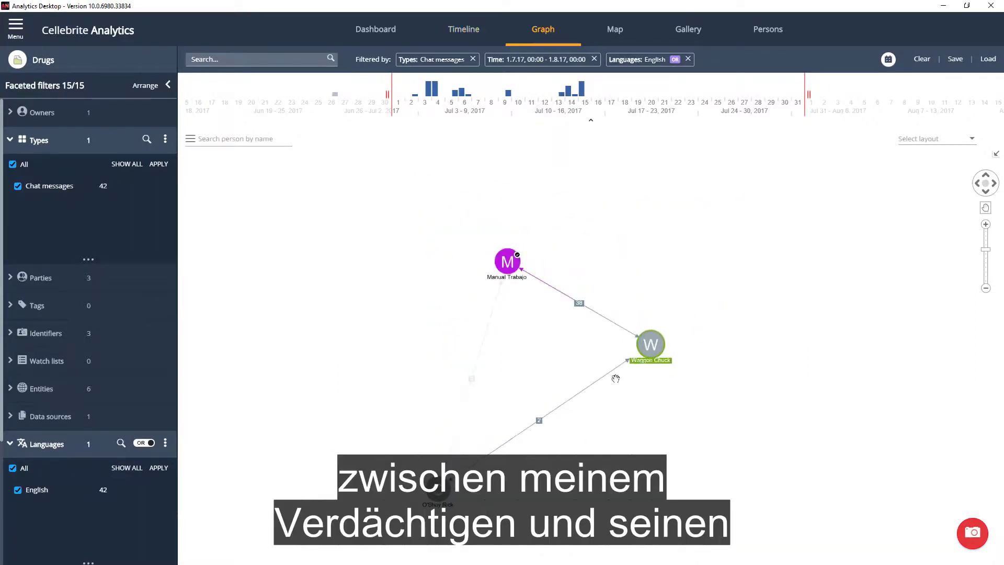
drag(438, 488, 427, 346)
drag(511, 263, 563, 206)
drag(653, 340, 578, 365)
drag(429, 342, 366, 290)
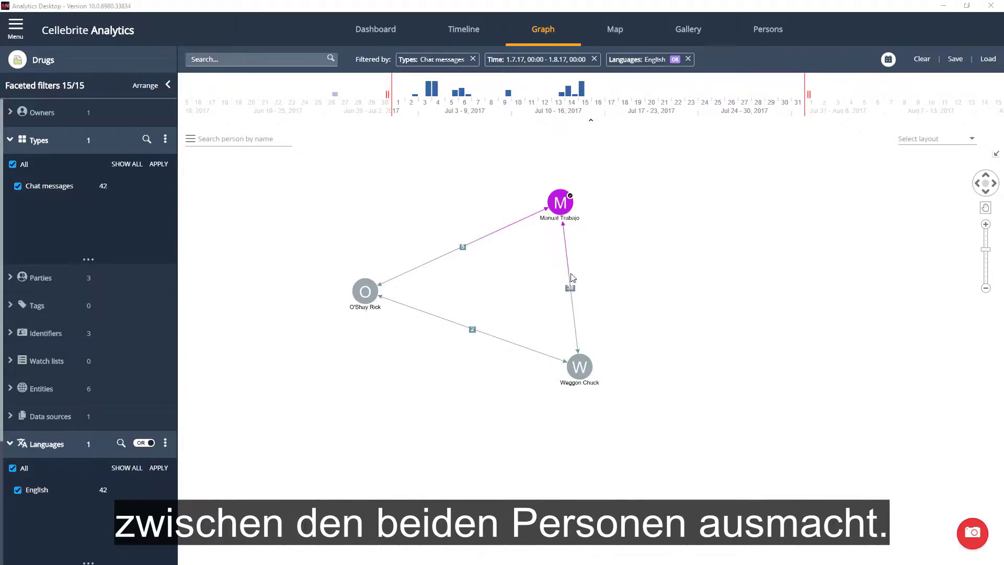
Read the owner–contact conversation from the graph edge, then clear all filters.
click(570, 280)
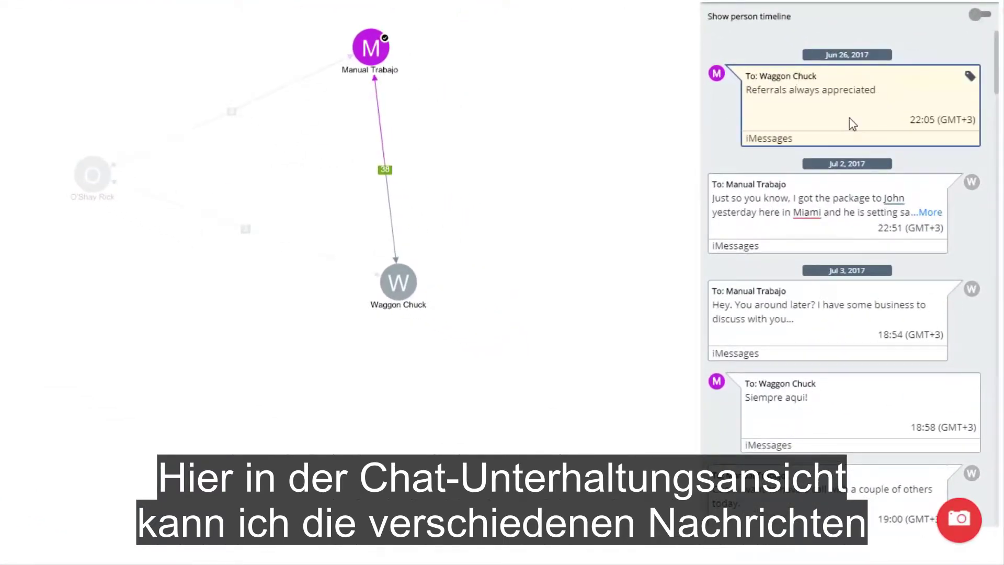
scroll(852, 124, down, 10)
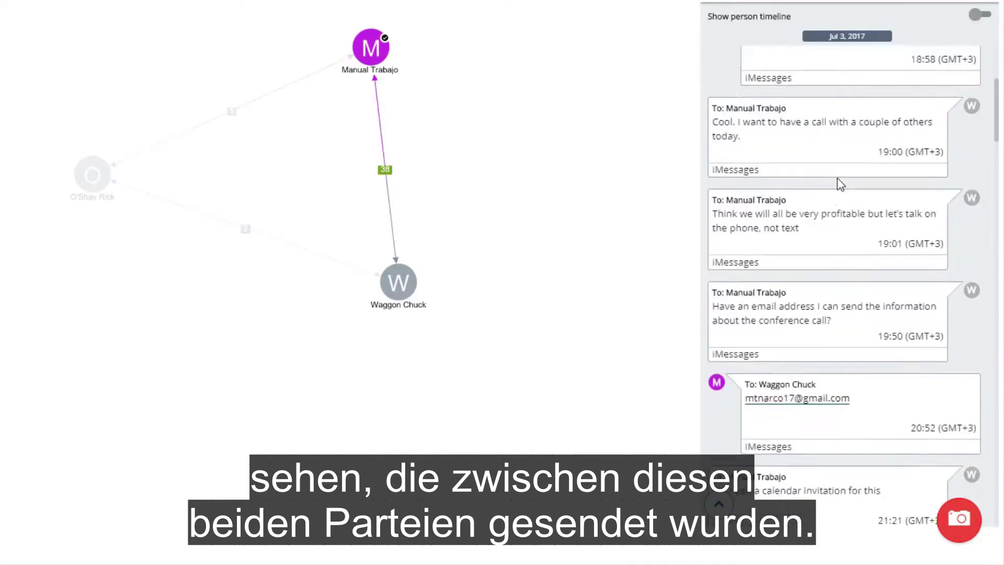
scroll(839, 180, down, 10)
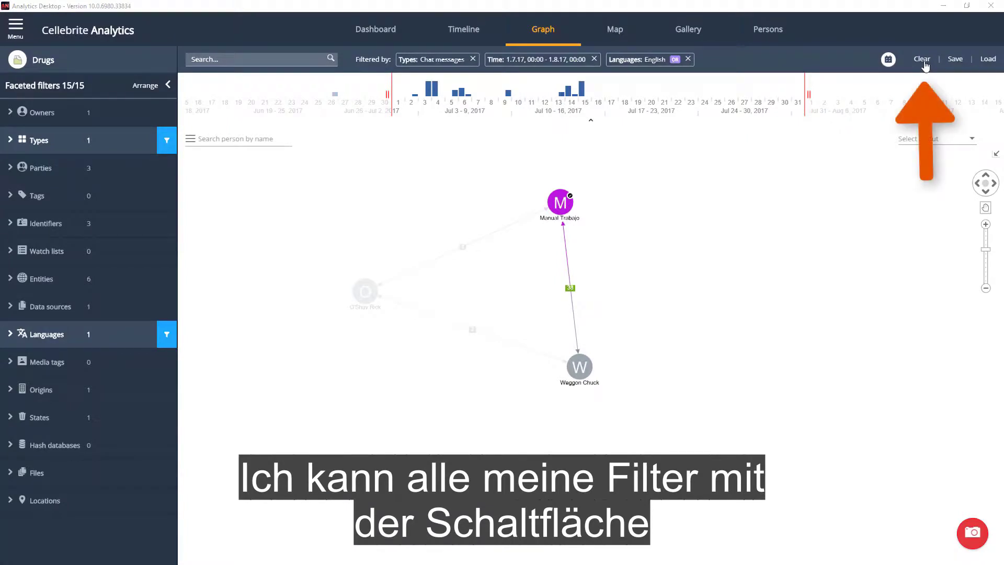
click(924, 63)
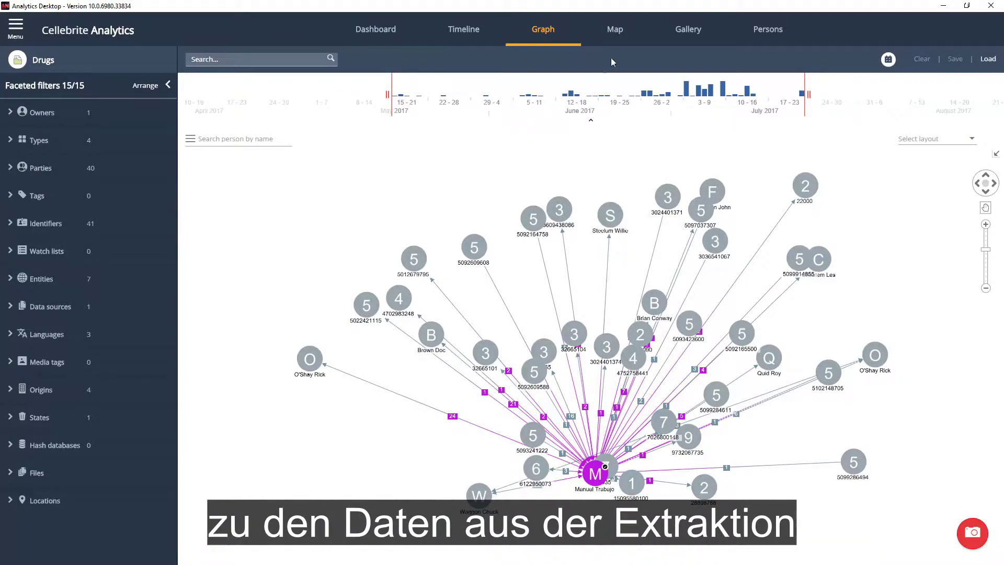
Plot the events on the Map, zoom into Wild Horse Pass and open that photo's details.
click(621, 31)
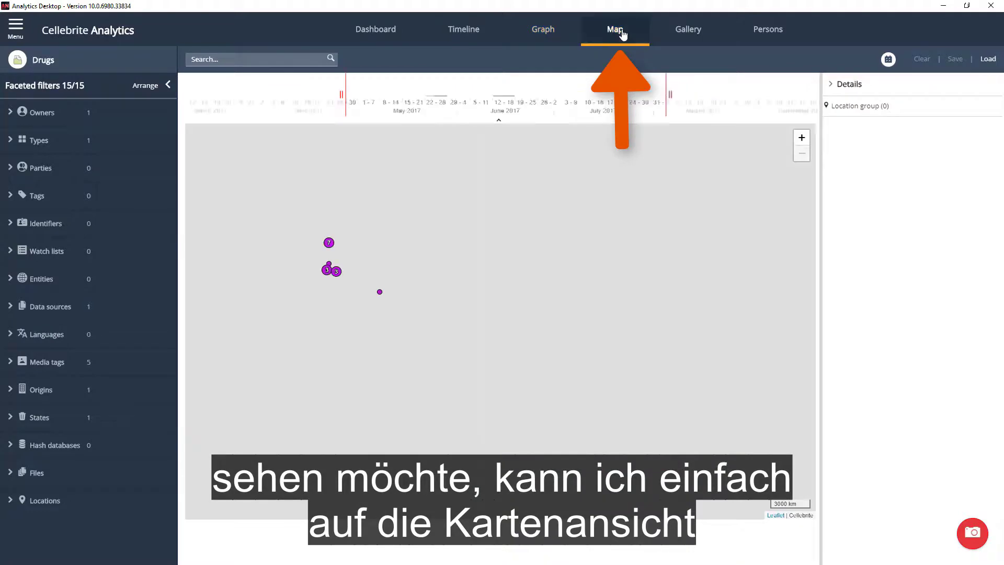
scroll(352, 288, up, 3)
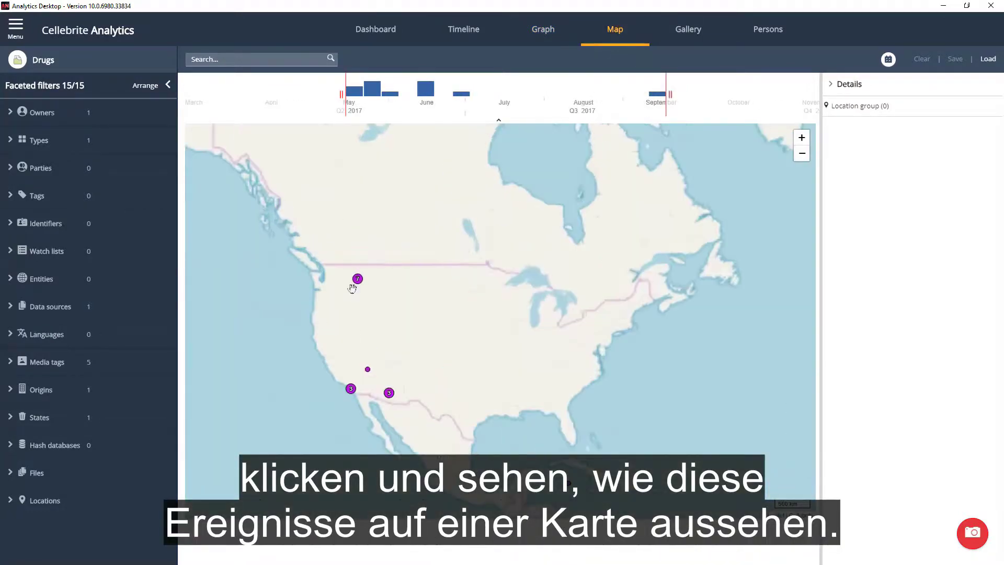
scroll(400, 259, up, 2)
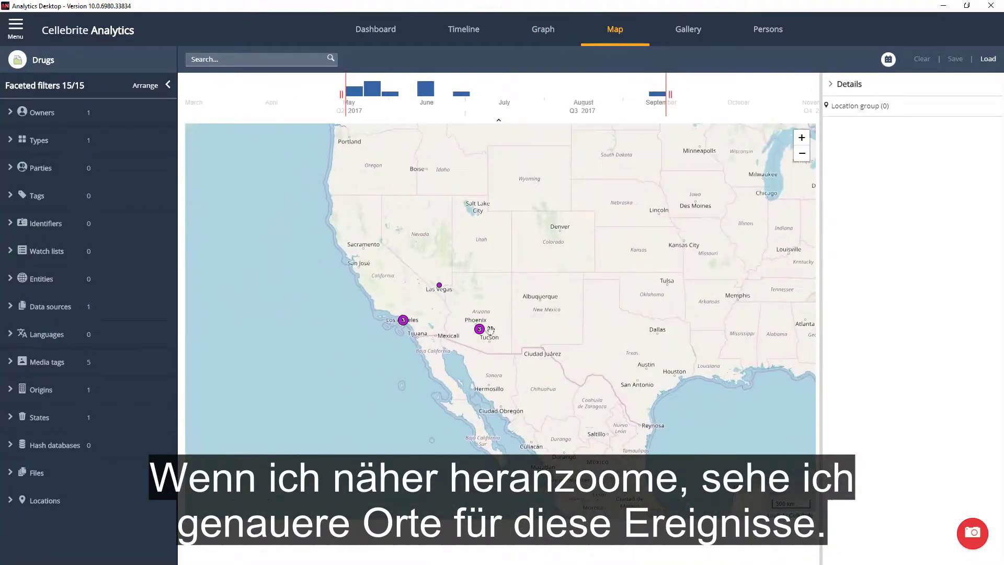
scroll(491, 331, up, 1)
scroll(491, 330, up, 3)
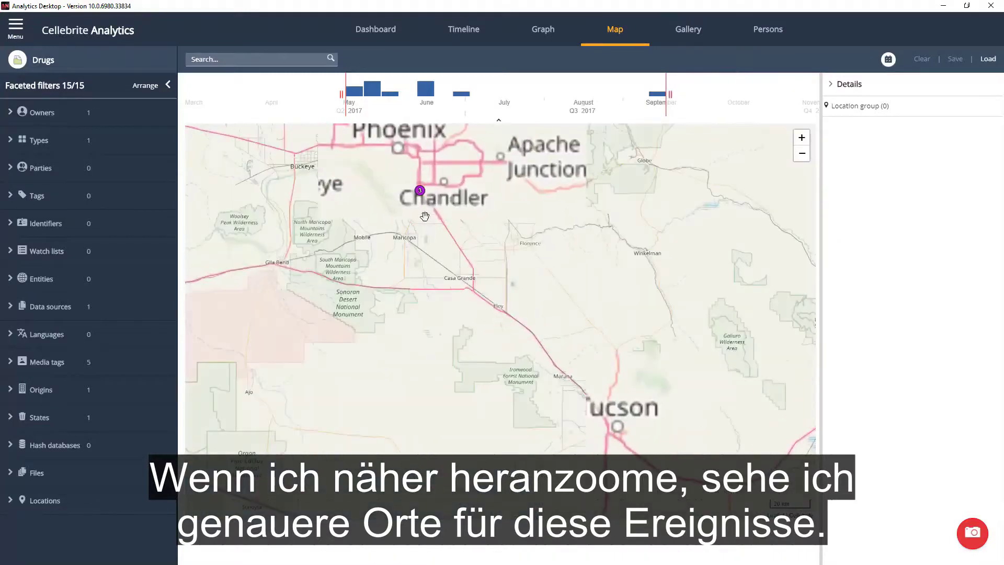
scroll(425, 216, up, 5)
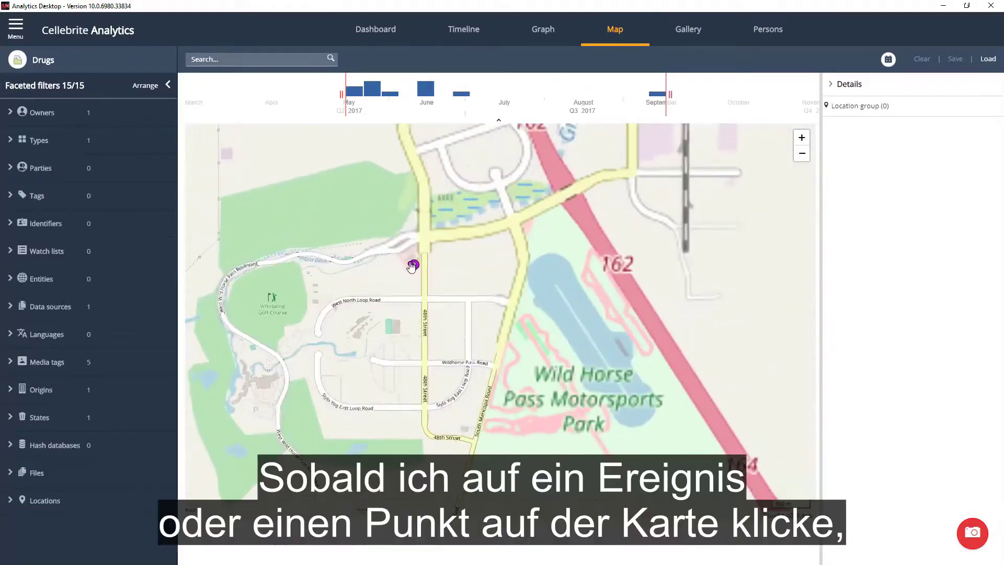
scroll(412, 267, up, 1)
scroll(413, 264, up, 1)
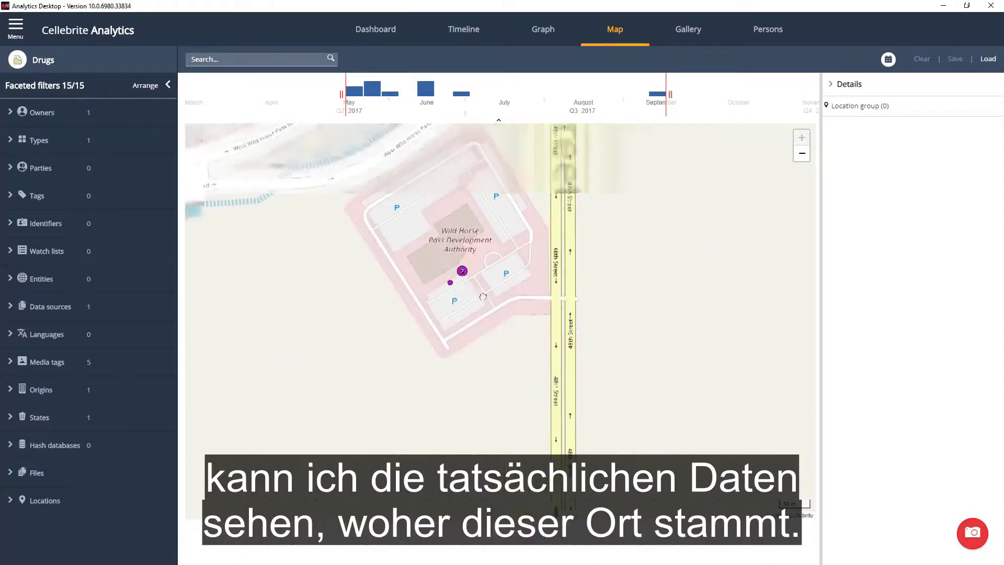
drag(416, 279, 483, 295)
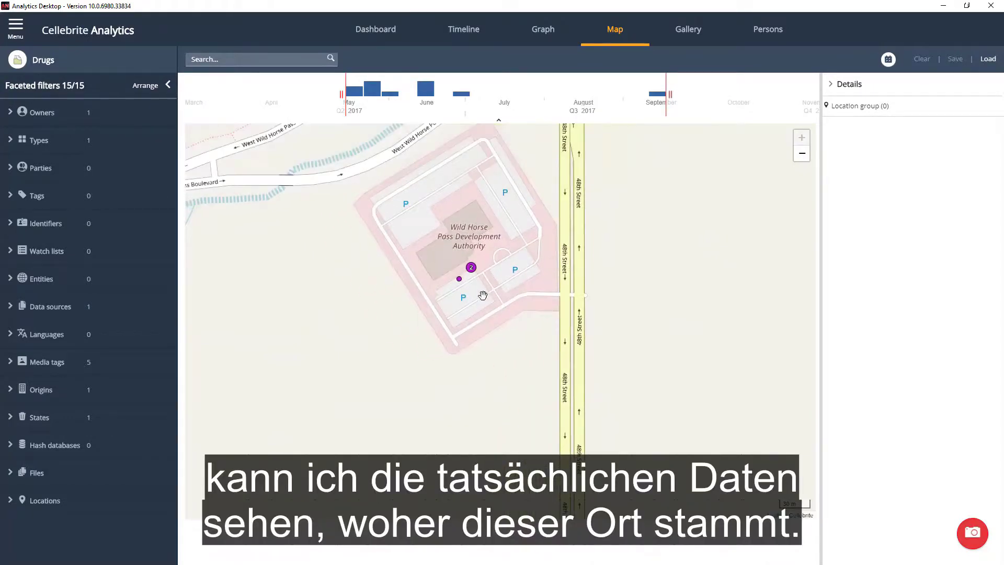
click(458, 280)
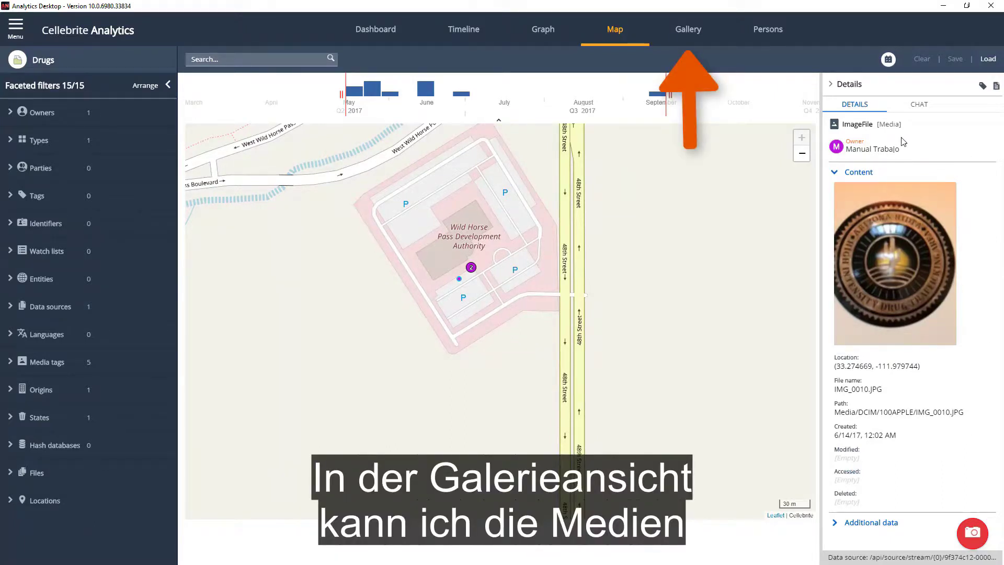
Group the Gallery media by category and filter to Weapons, showing its 2 handgun images.
click(690, 37)
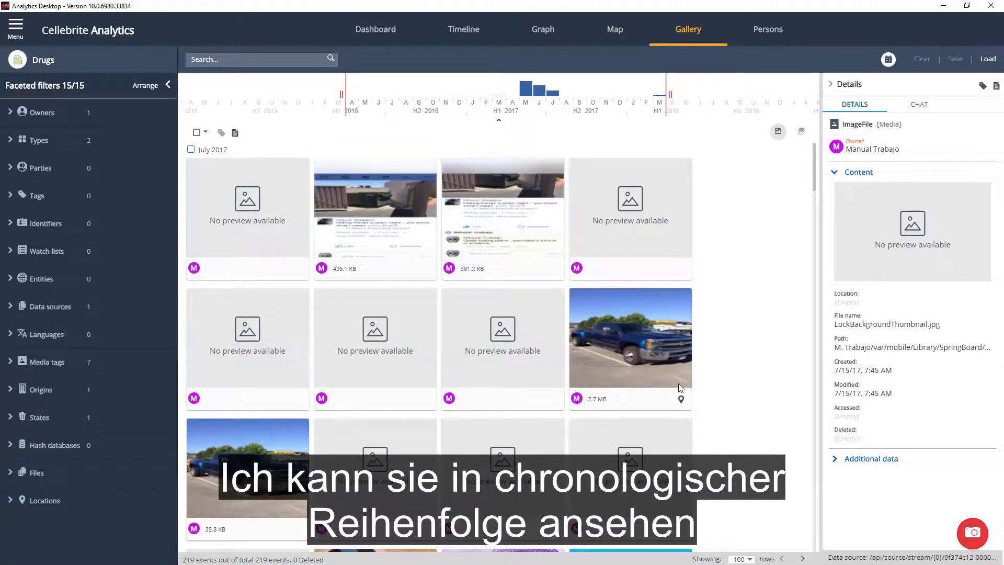
scroll(802, 136, down, 5)
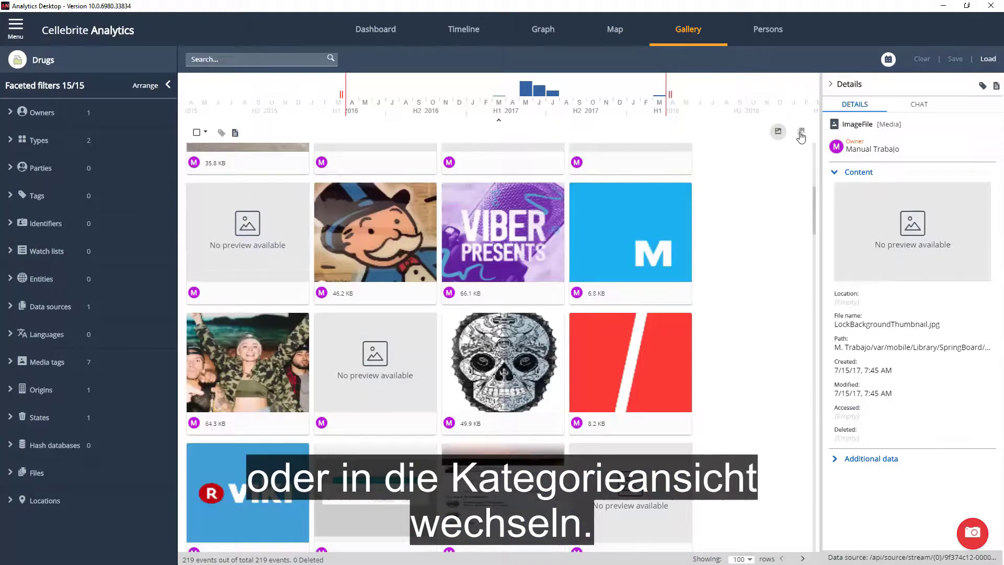
click(802, 132)
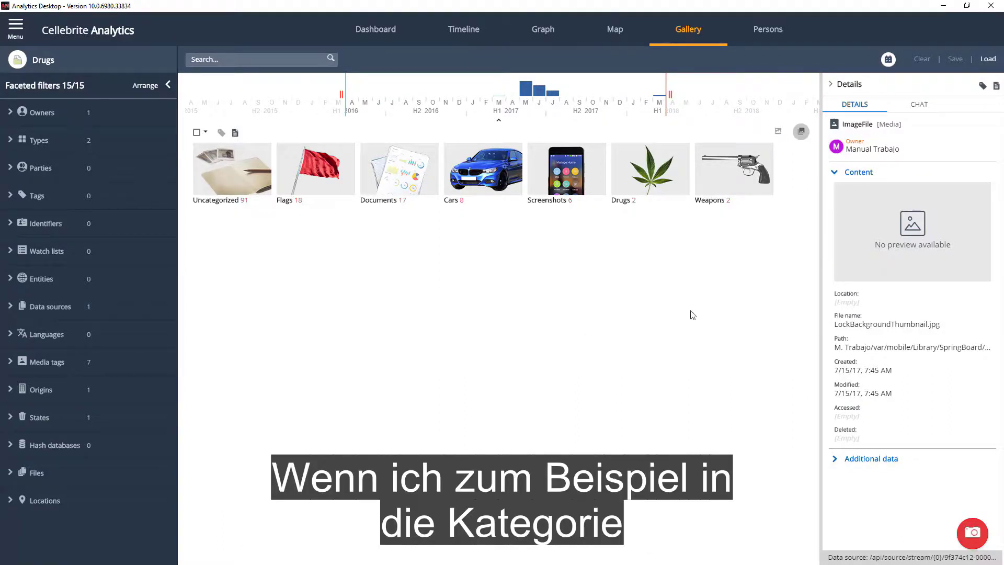
click(724, 177)
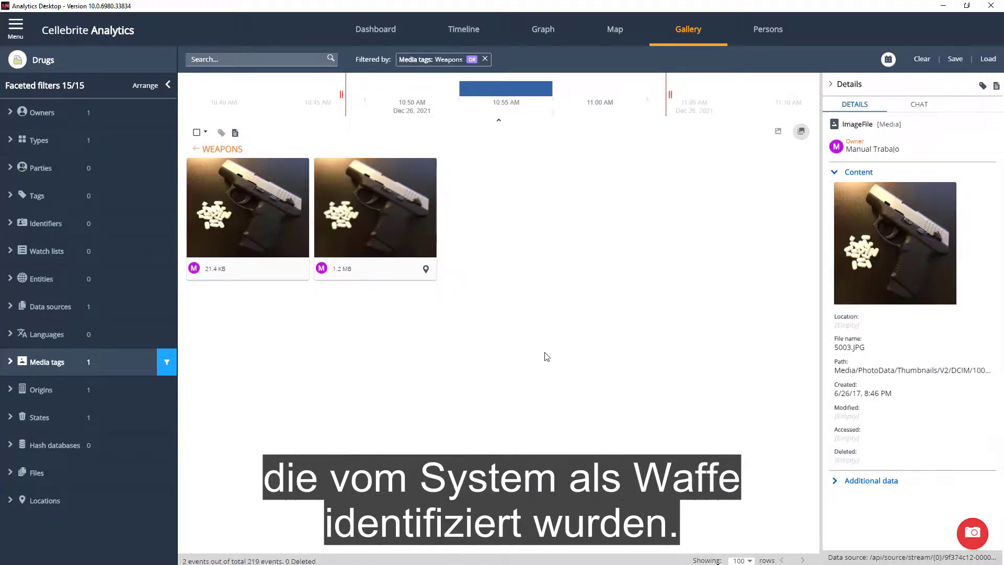
mouse_move(277, 209)
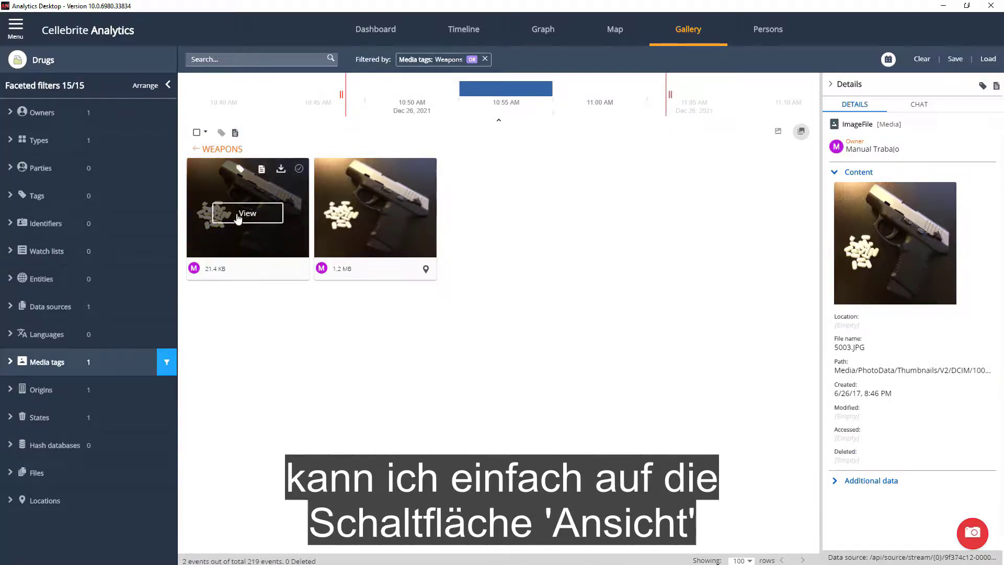
View the weapon photos full-screen, check their location, and compare one with a similar image.
click(238, 214)
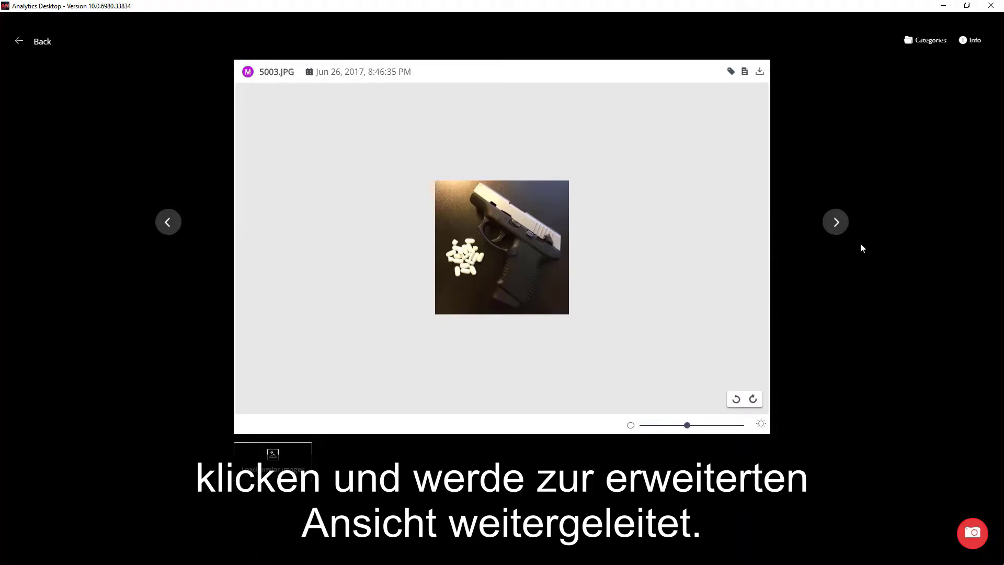
click(836, 223)
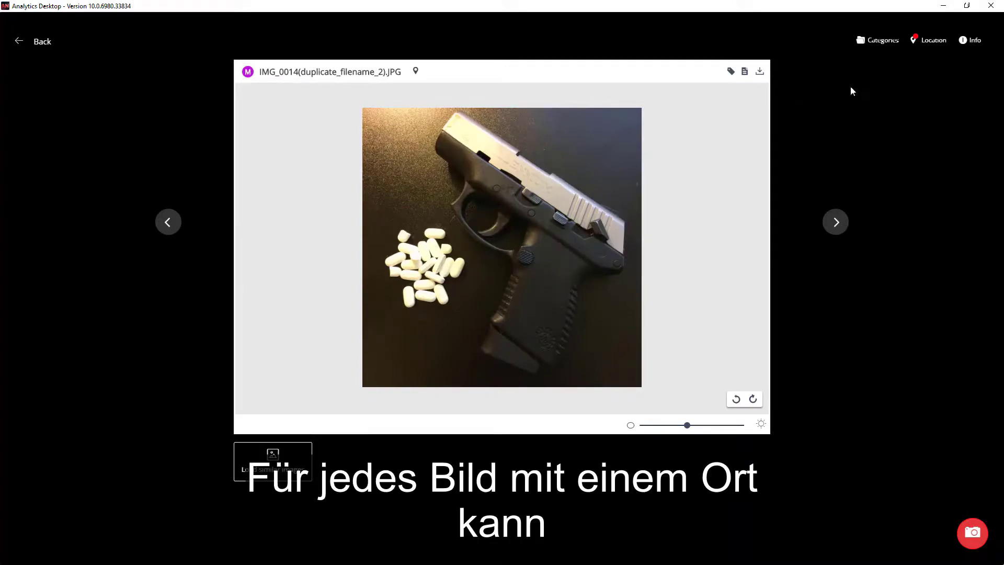
click(936, 39)
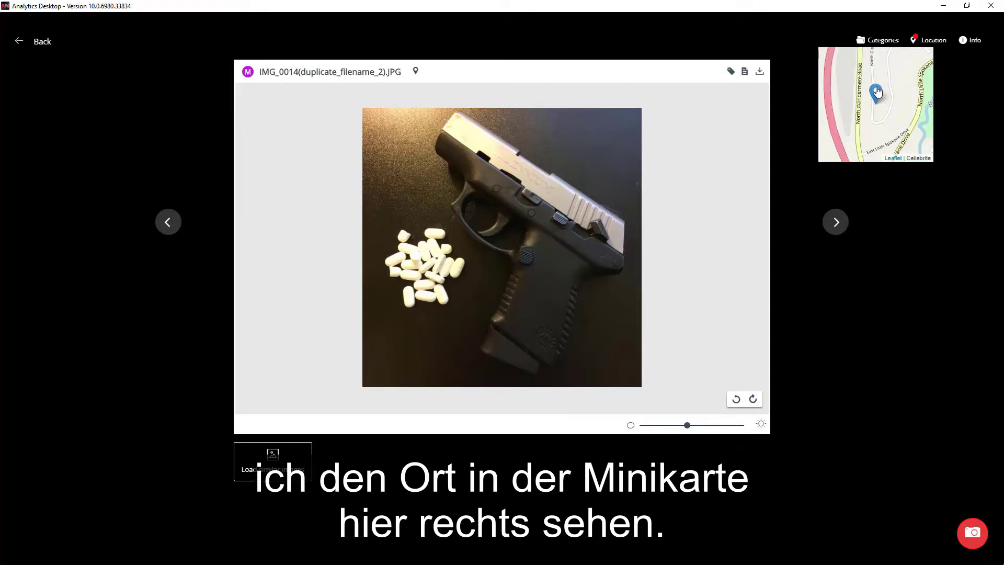
click(282, 460)
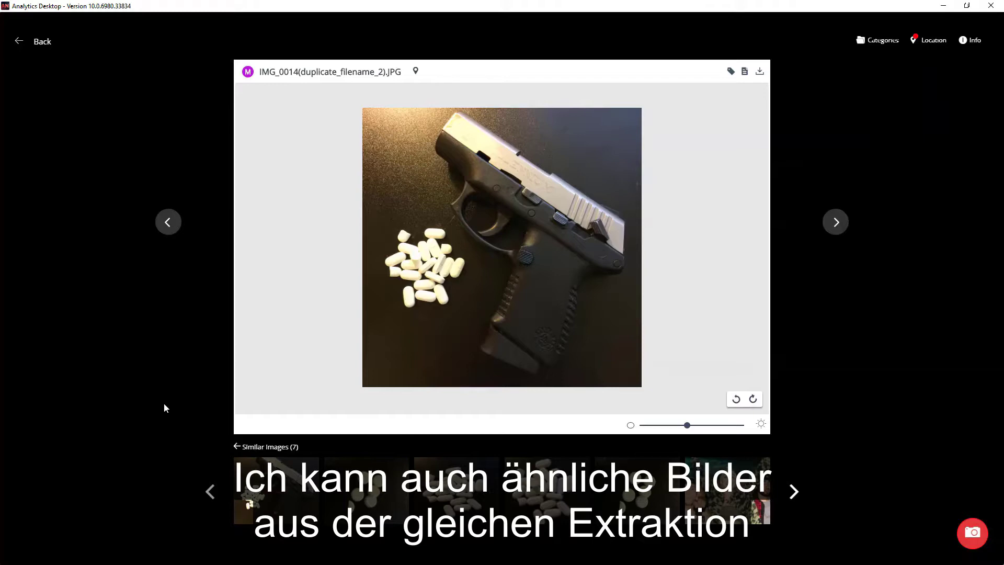
click(371, 489)
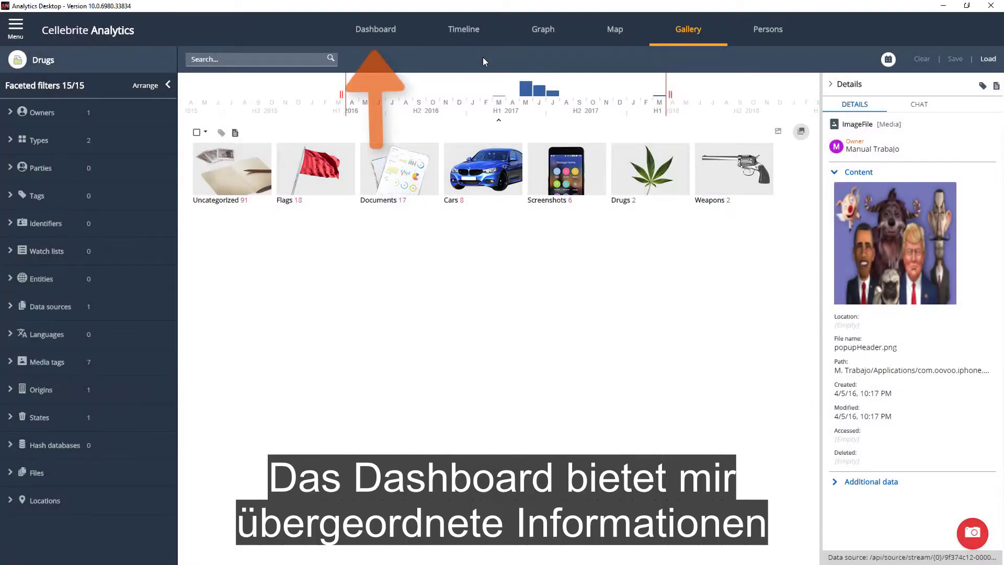
Filter the Drugs dashboard's Searches panel to Safari, revealing the 'narco photo' search.
click(375, 29)
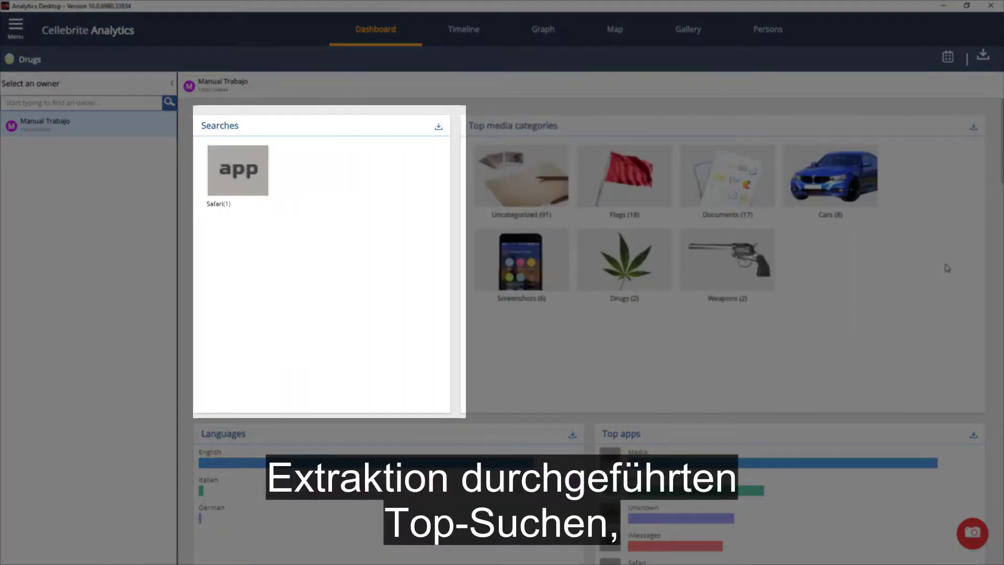
click(260, 172)
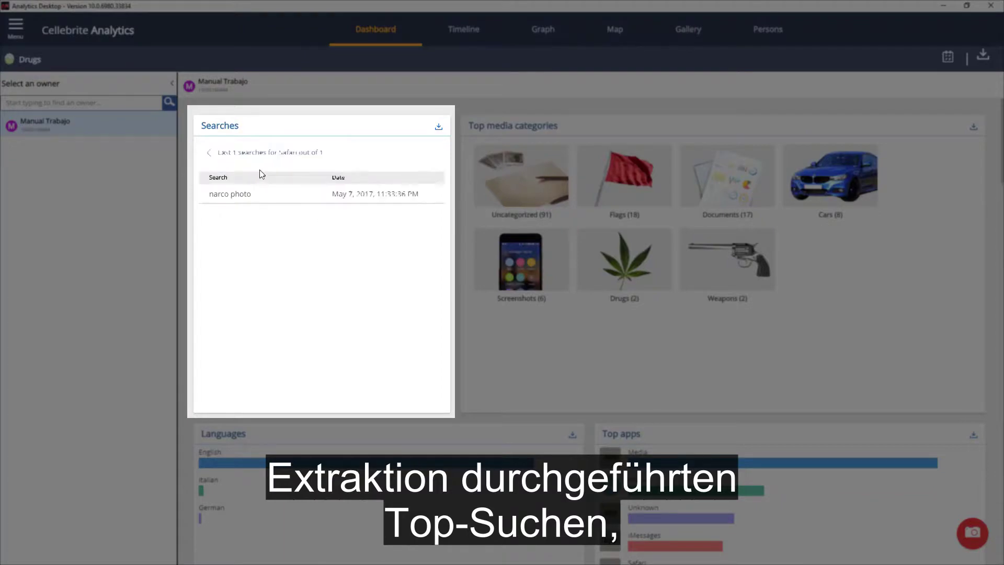
scroll(189, 485, down, 3)
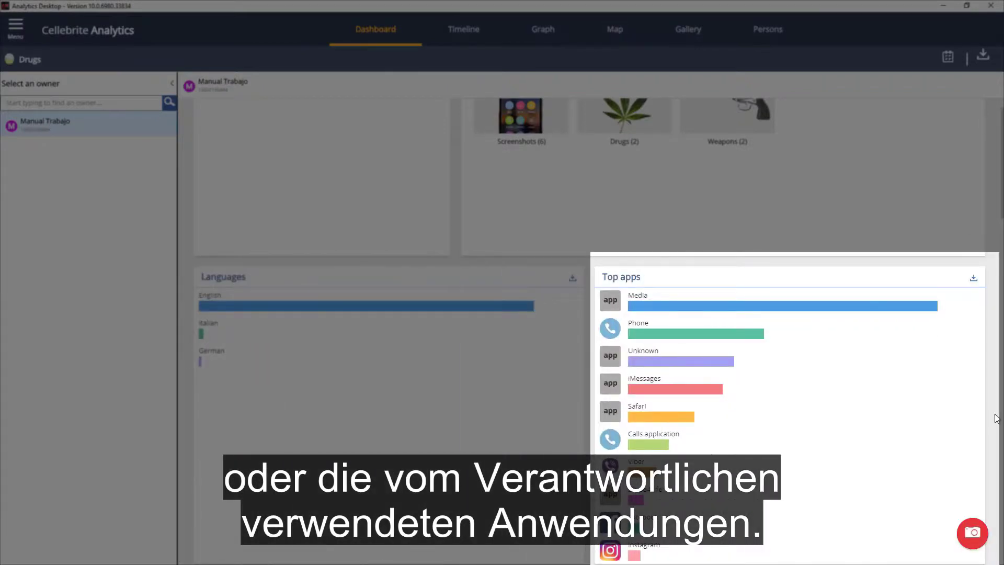
scroll(890, 442, down, 4)
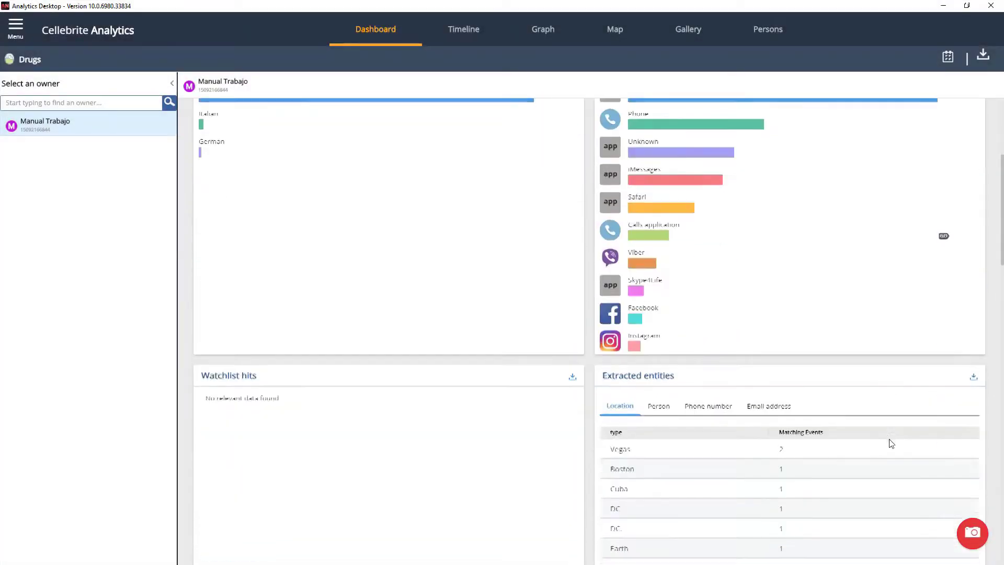
scroll(898, 482, down, 3)
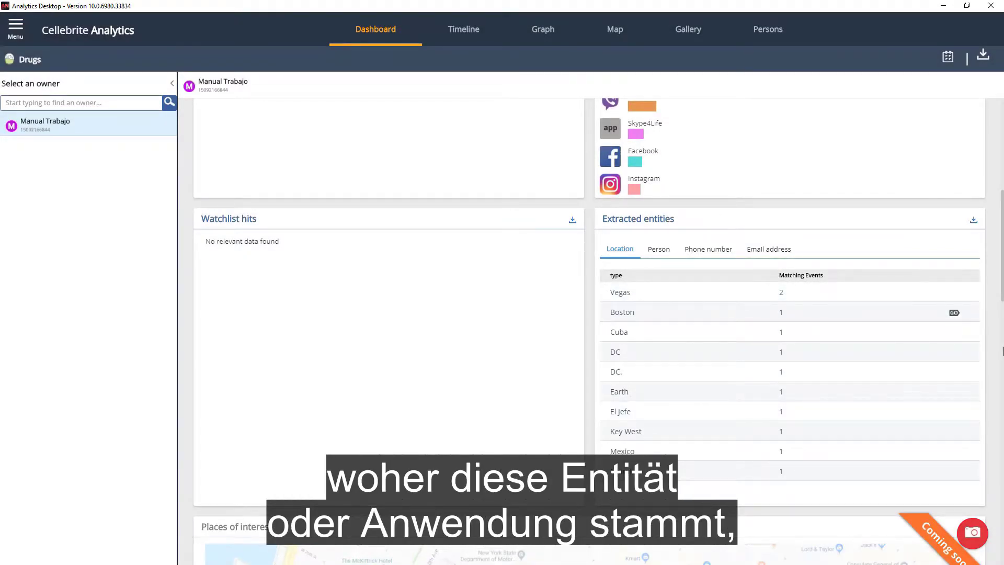
scroll(1003, 351, up, 3)
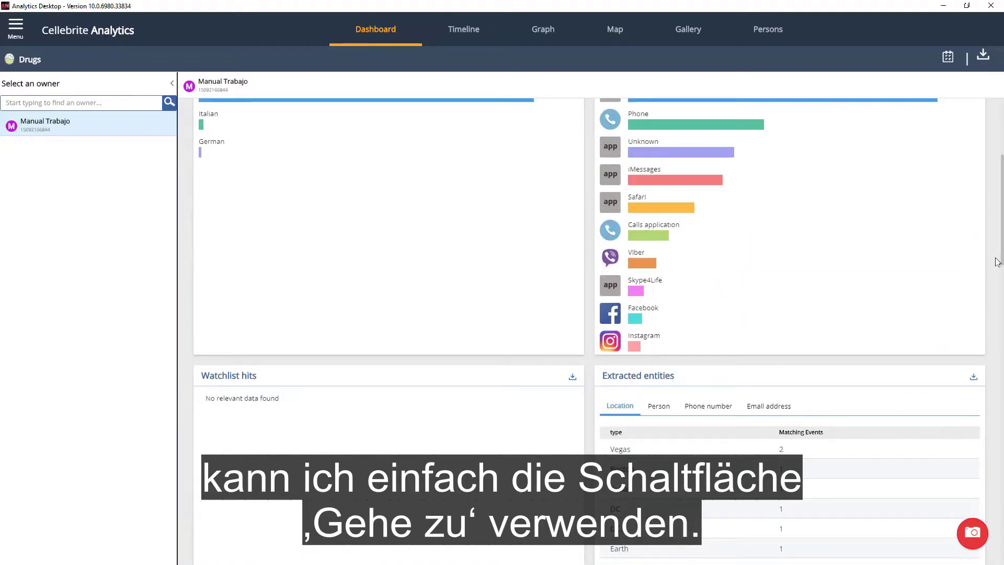
scroll(997, 262, up, 6)
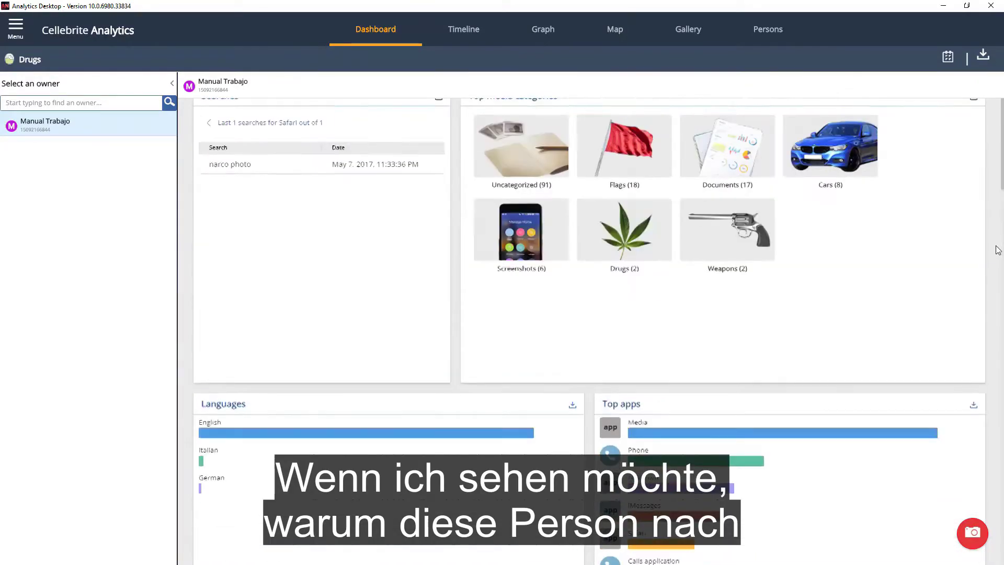
scroll(998, 250, up, 1)
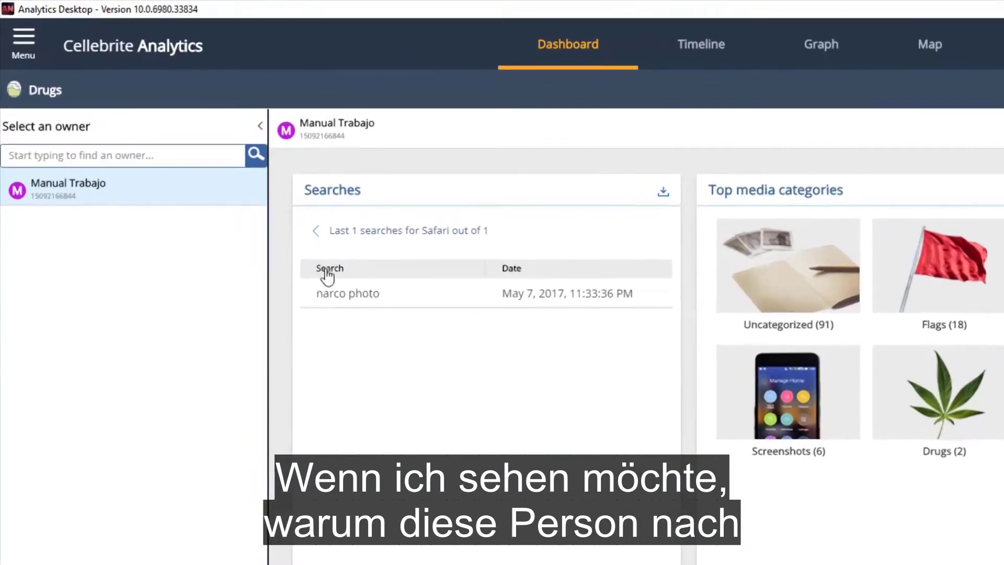
mouse_move(652, 236)
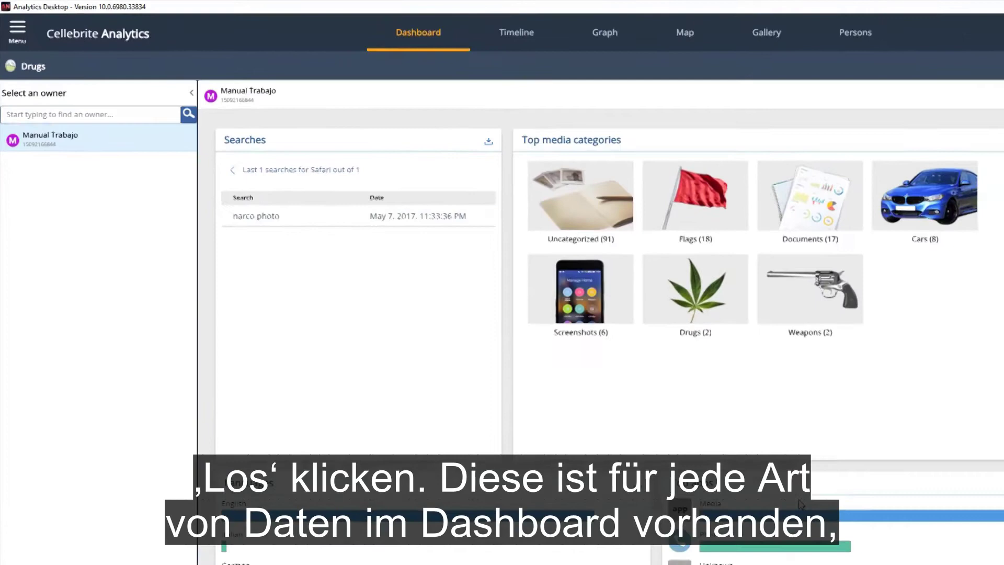
mouse_move(949, 467)
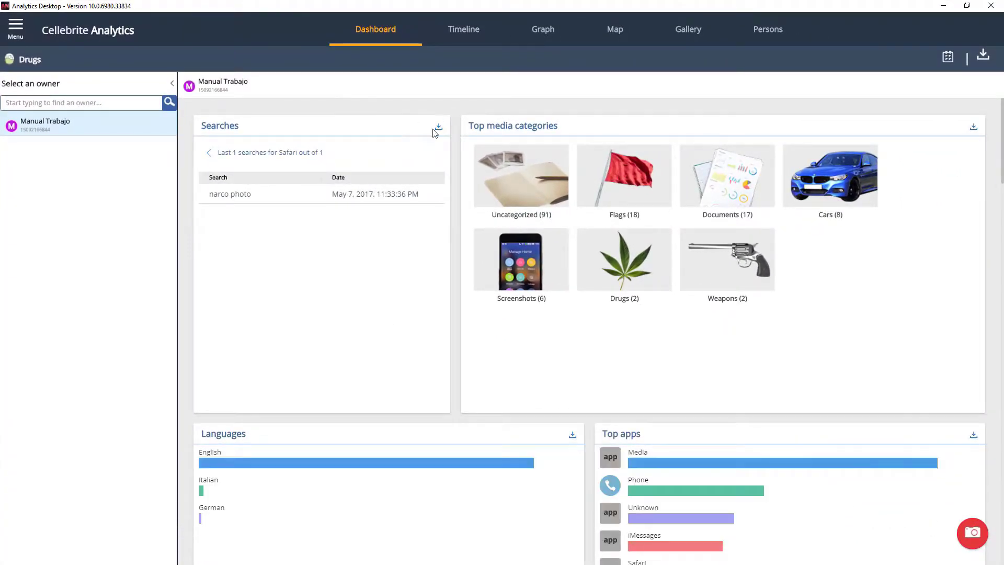
Open the Safari 'narco photo' search event on the timeline and capture a snapshot of it.
click(433, 160)
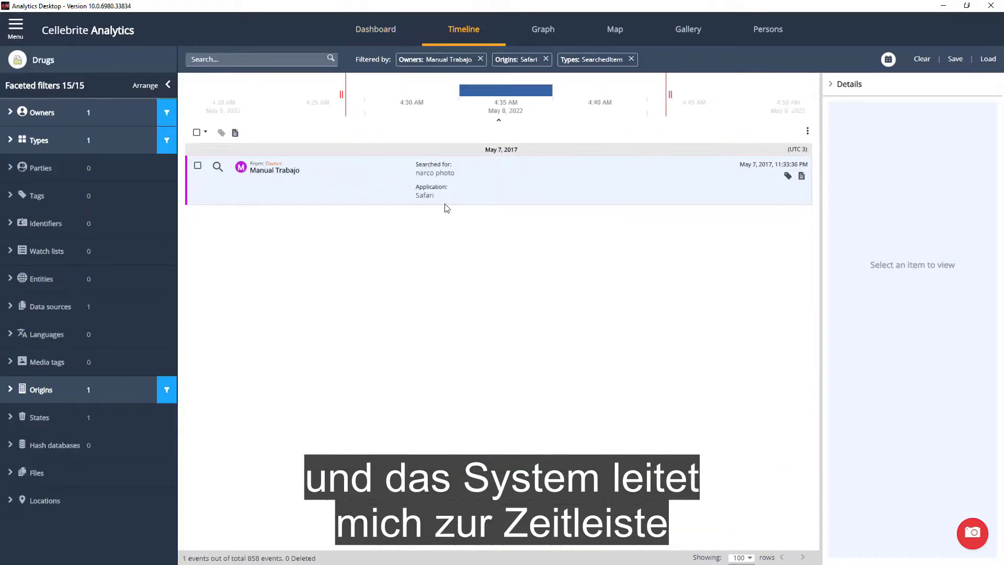
click(485, 188)
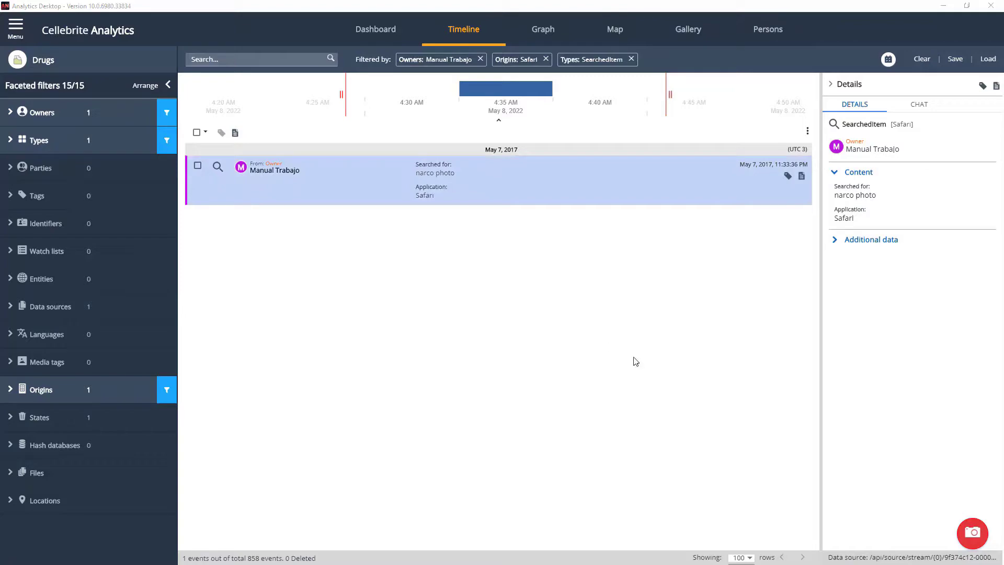
click(972, 533)
click(475, 345)
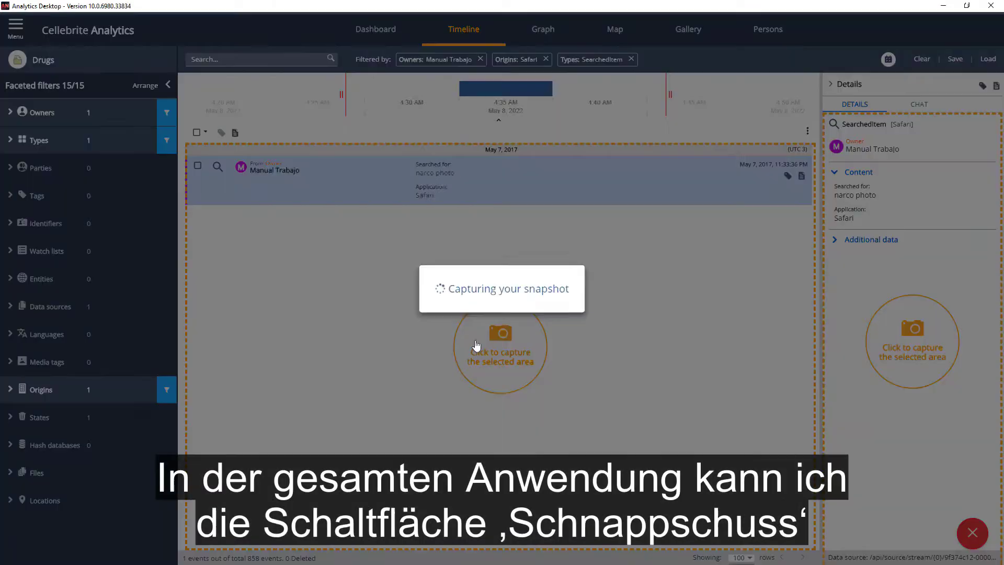
Rename the timeline snapshot to 'Searched item' and save it to the report builder.
drag(466, 464, 624, 166)
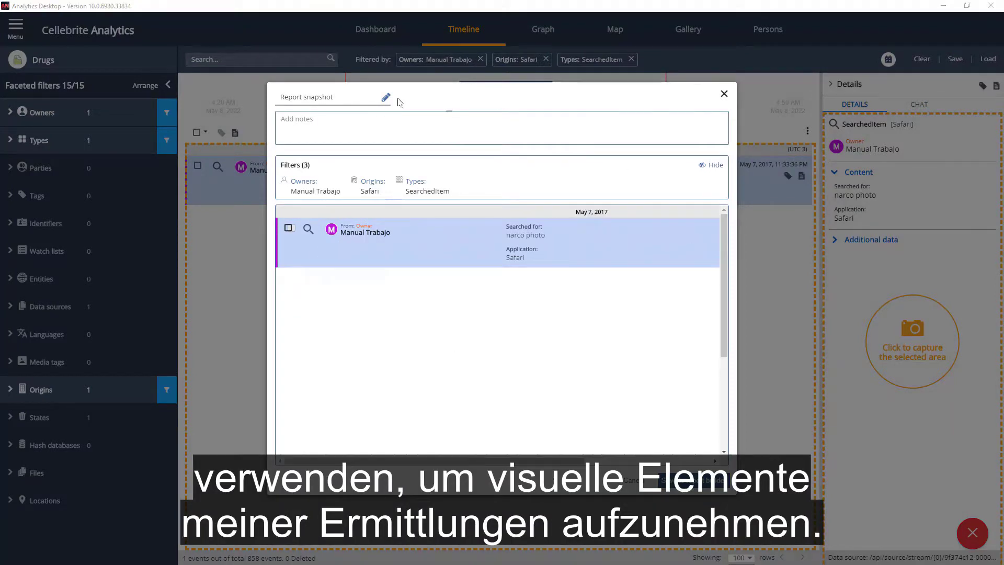
drag(343, 95, 232, 102)
text(S)
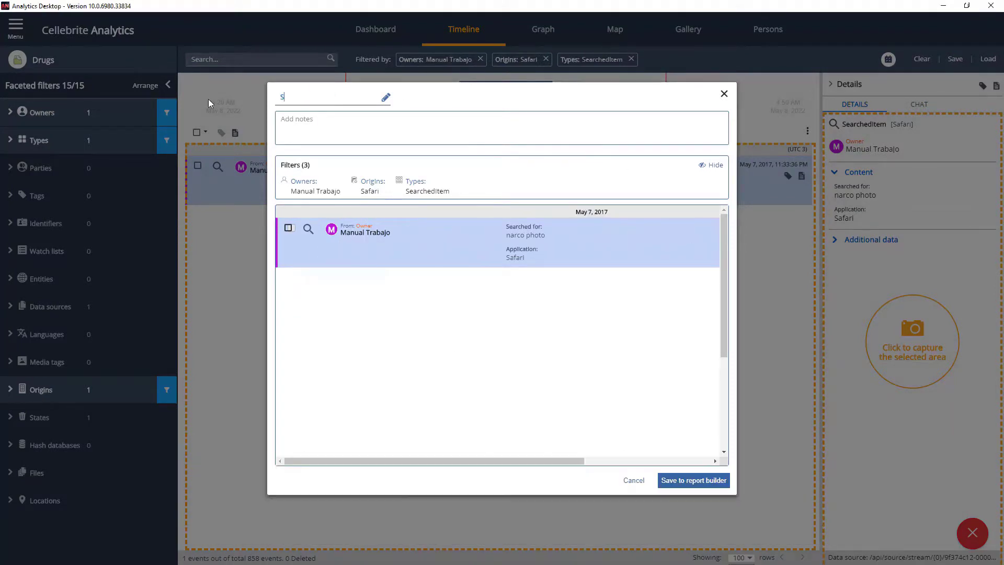
text(earched item)
click(311, 126)
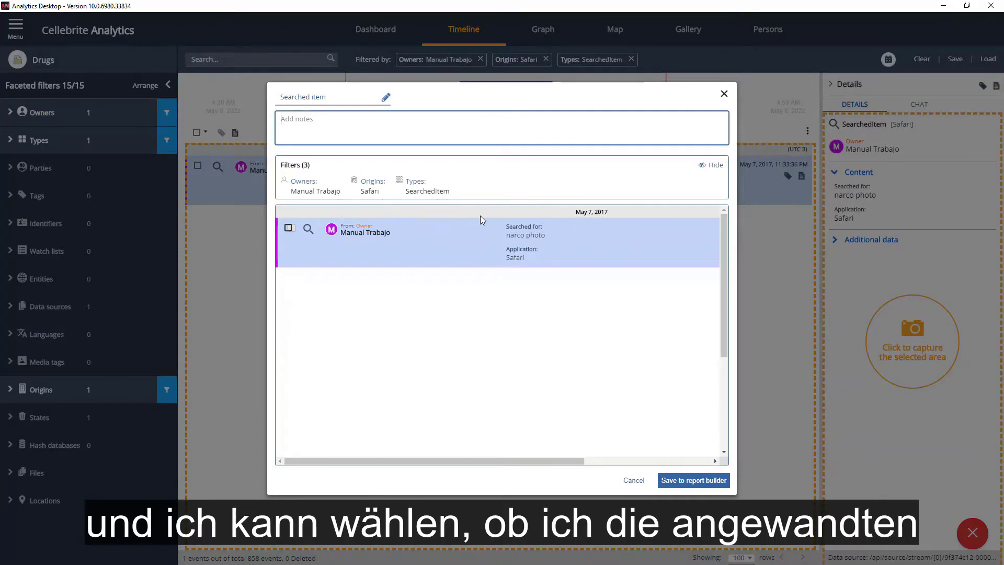
click(693, 480)
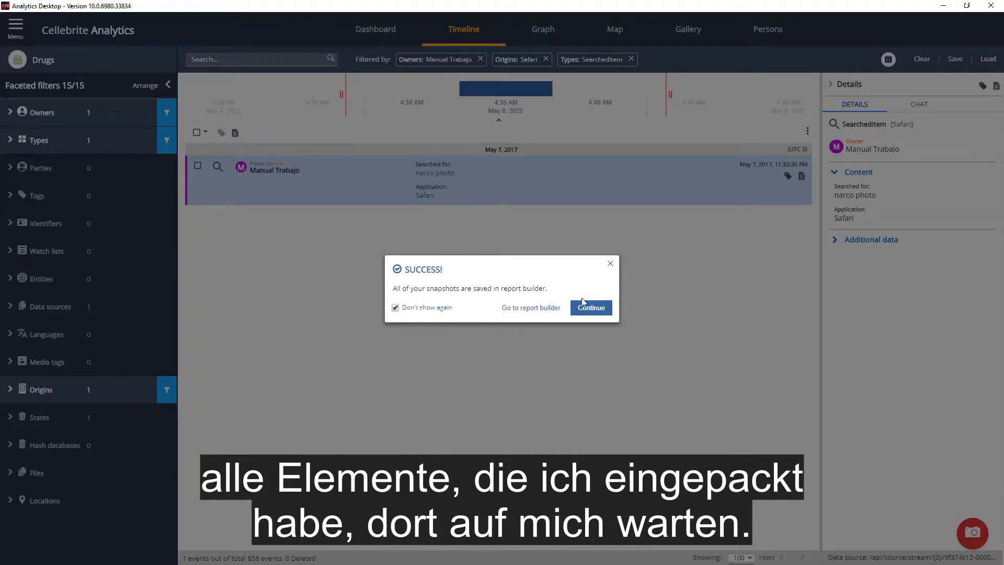
click(583, 306)
click(544, 31)
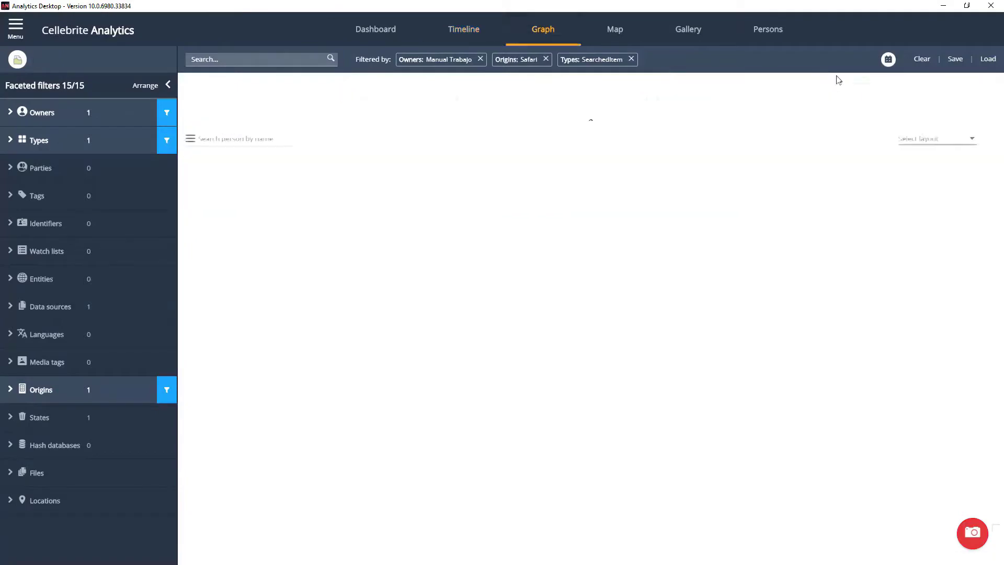
Save a snapshot of the contact network graph to the report builder, then open Report builder.
click(971, 531)
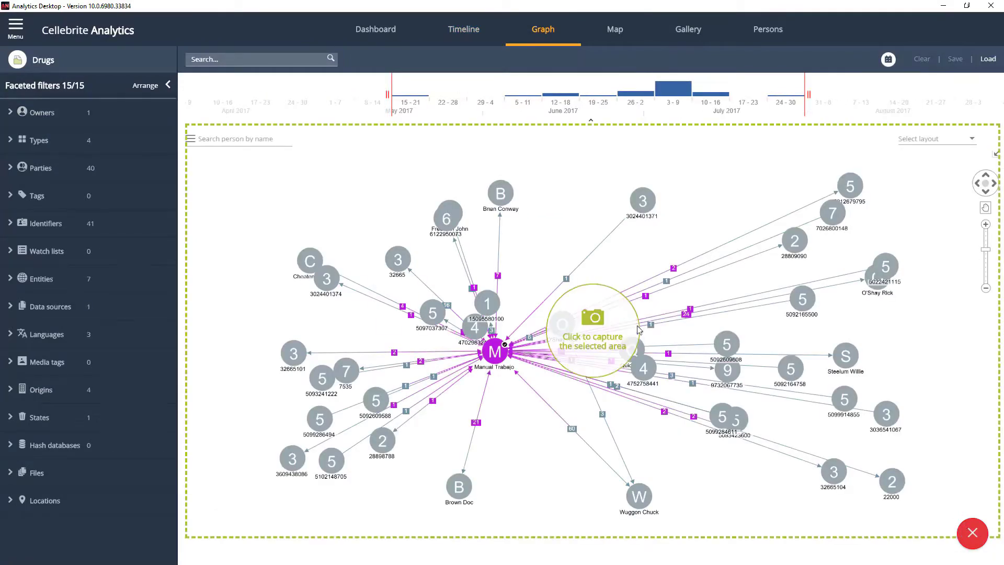
click(596, 345)
click(705, 467)
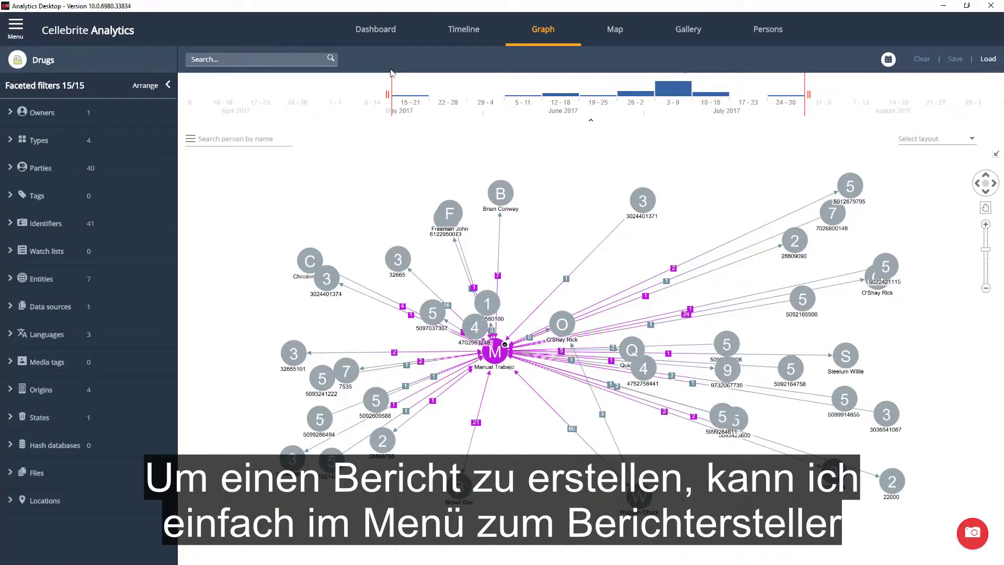
click(20, 36)
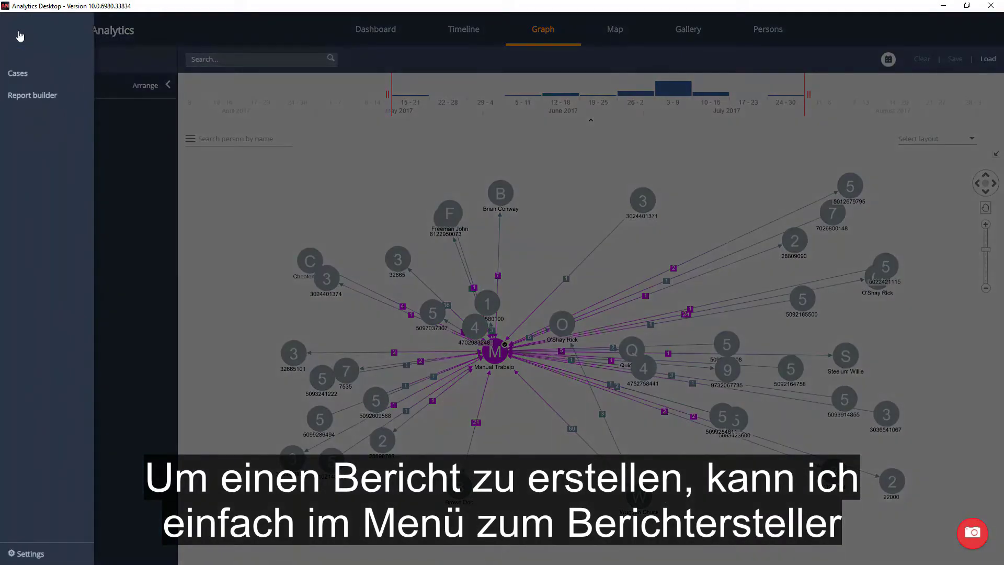
click(34, 95)
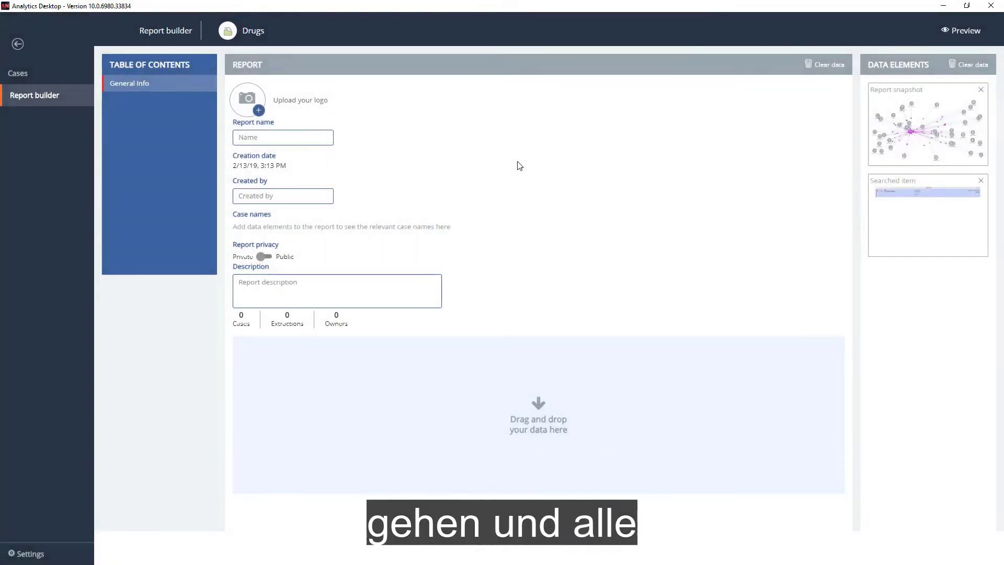
Drag the Report snapshot and Searched item cards into the Drugs report.
drag(927, 134, 531, 366)
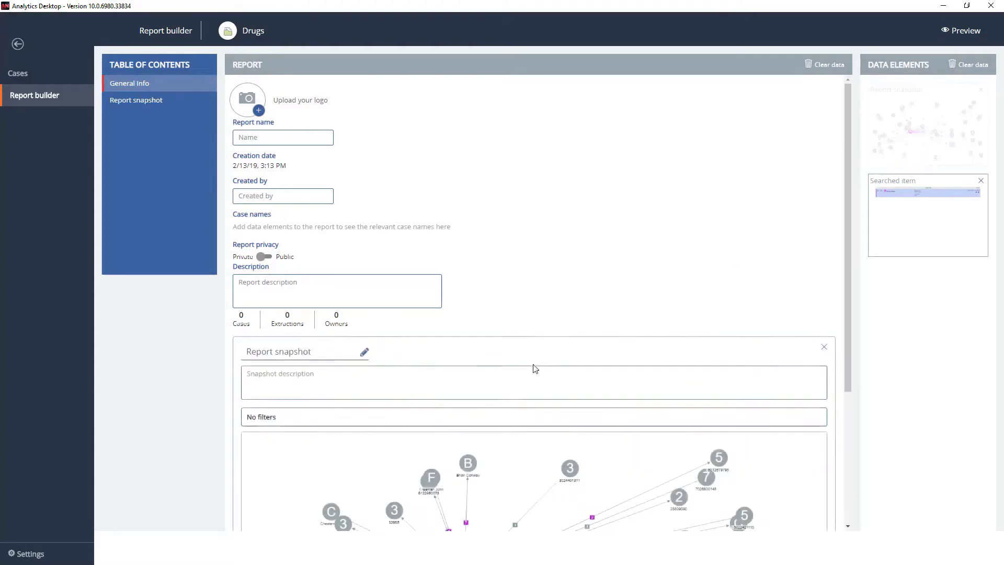
drag(930, 214, 597, 315)
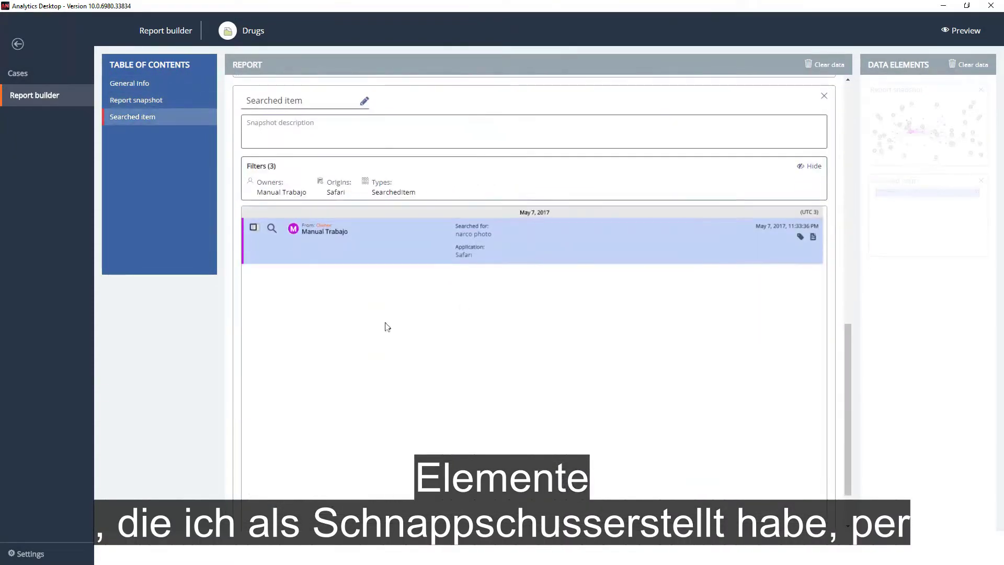
scroll(457, 321, up, 6)
scroll(457, 320, up, 4)
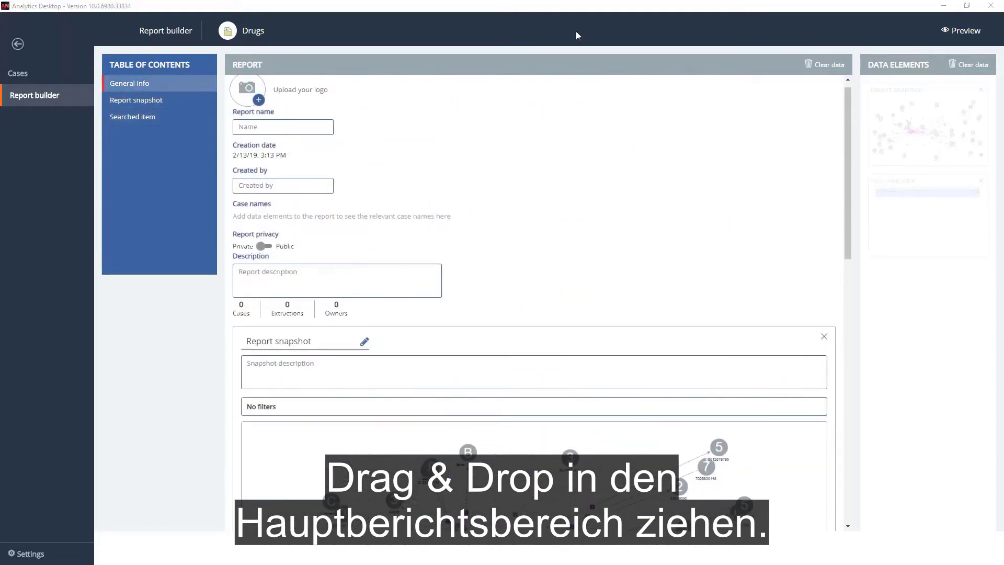
Edit the Drugs case from the cases list and advance to its extraction sources.
click(18, 75)
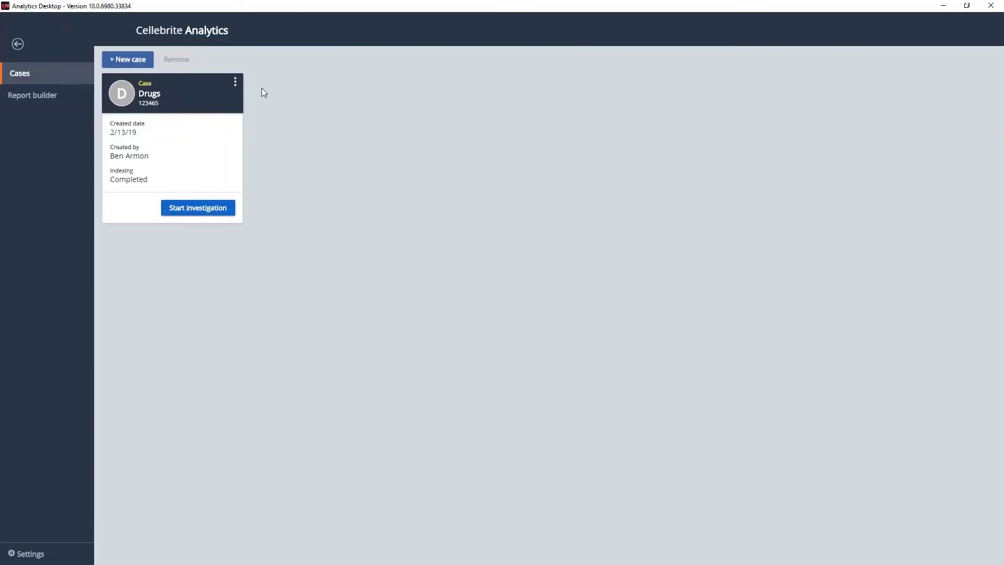
click(236, 82)
click(238, 110)
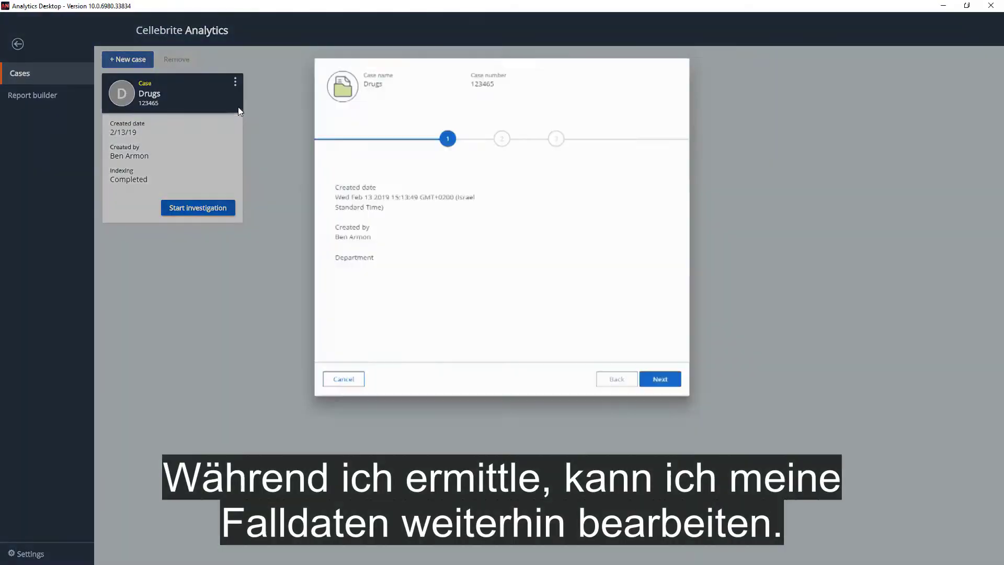
click(662, 377)
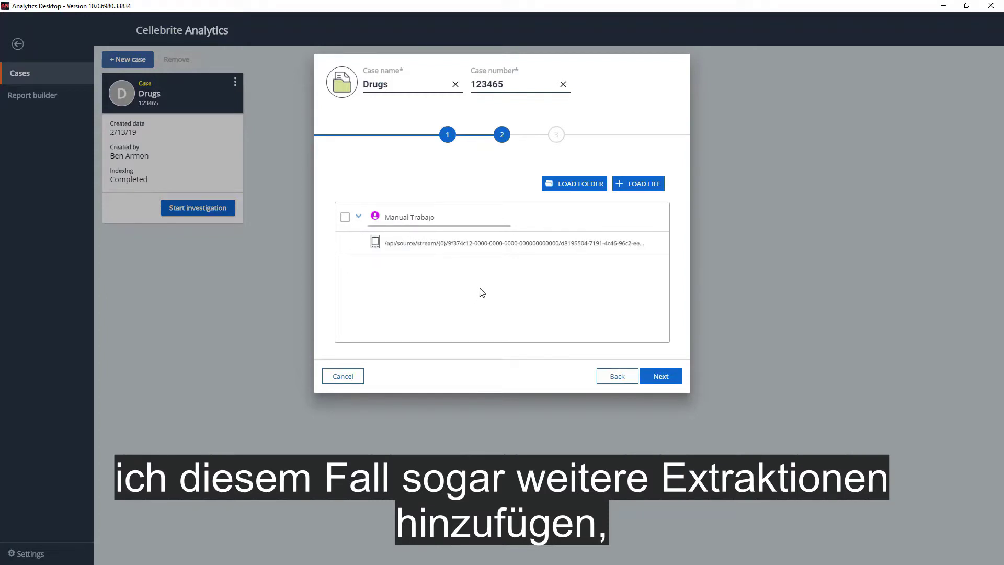
Load iPhone 4 Report.ufdr from Desktop > Getting Started as Person2's extractions.
click(655, 183)
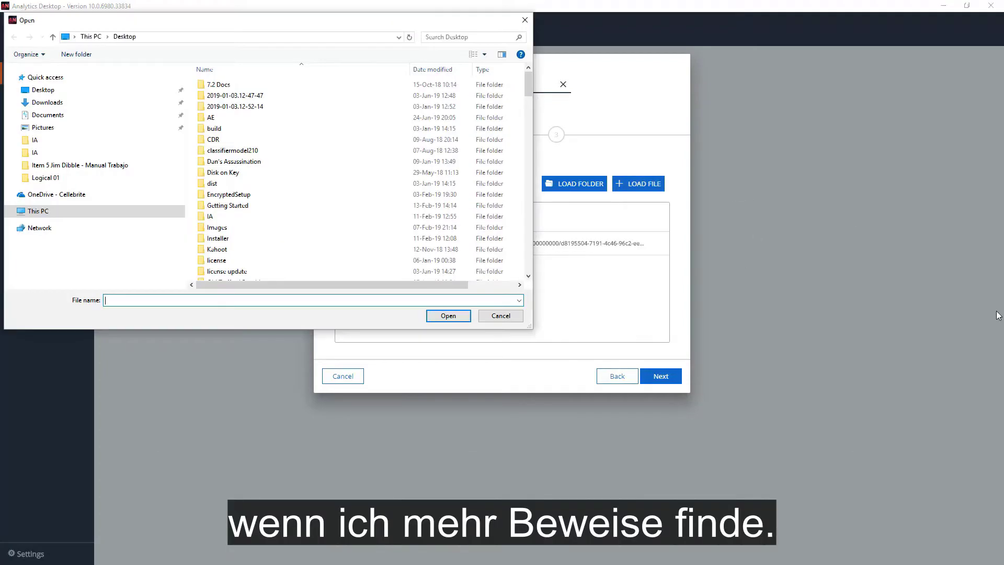
scroll(242, 240, down, 2)
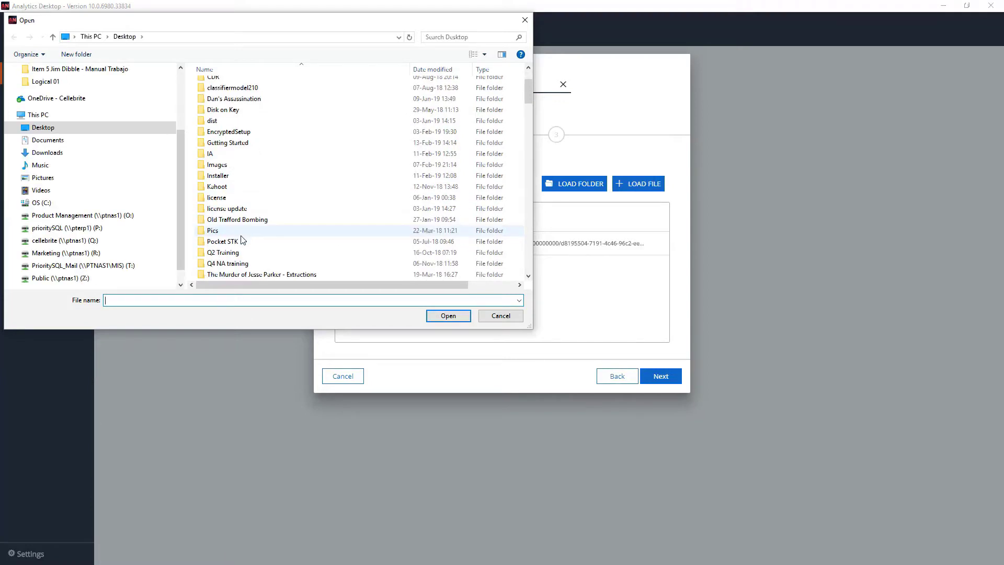
double_click(234, 143)
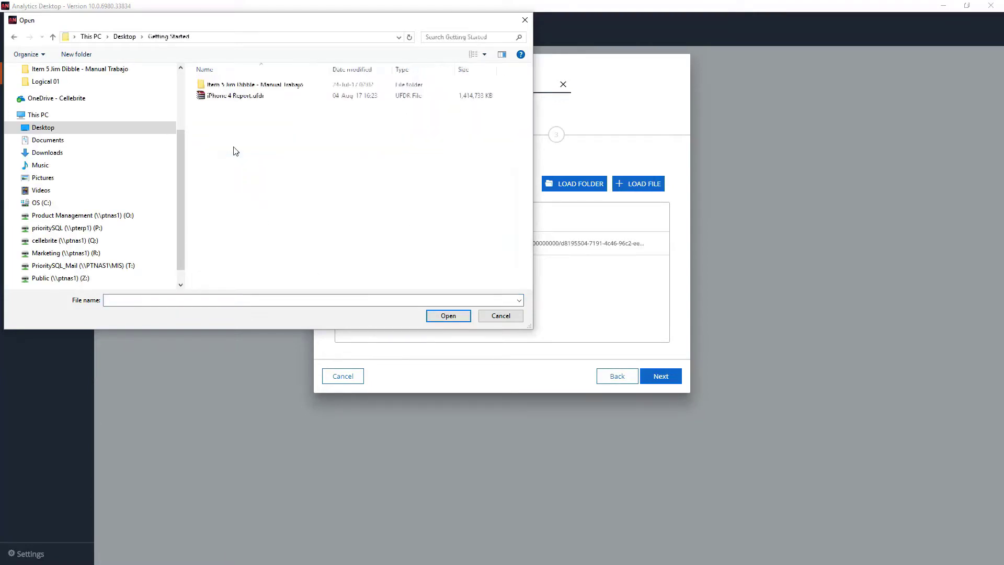
click(242, 96)
click(467, 316)
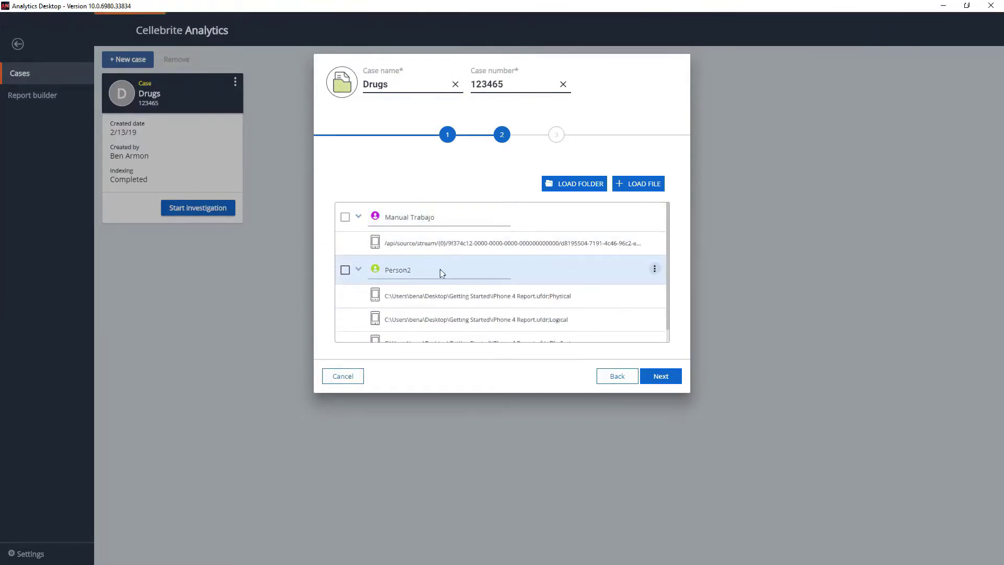
scroll(446, 322, down, 1)
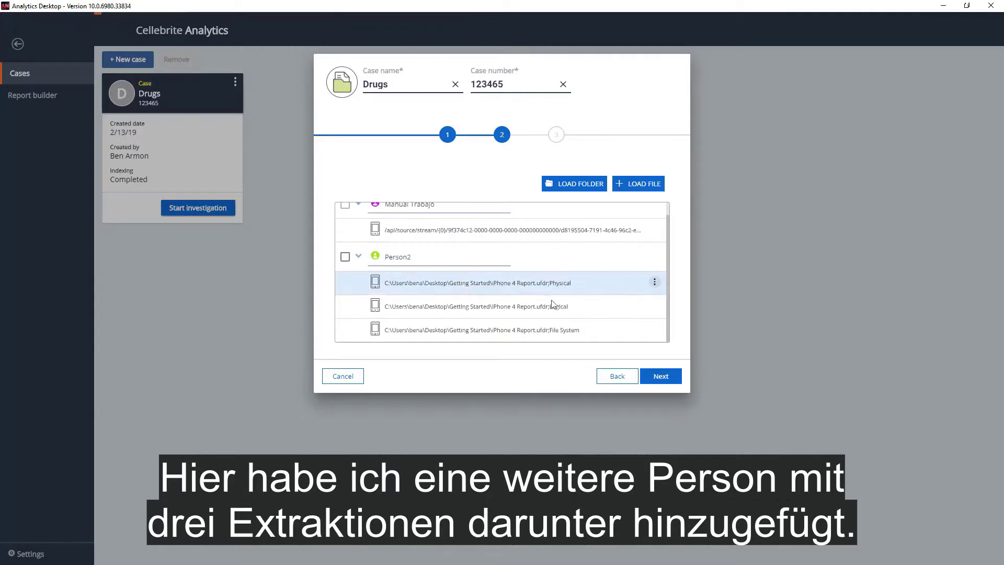
click(660, 376)
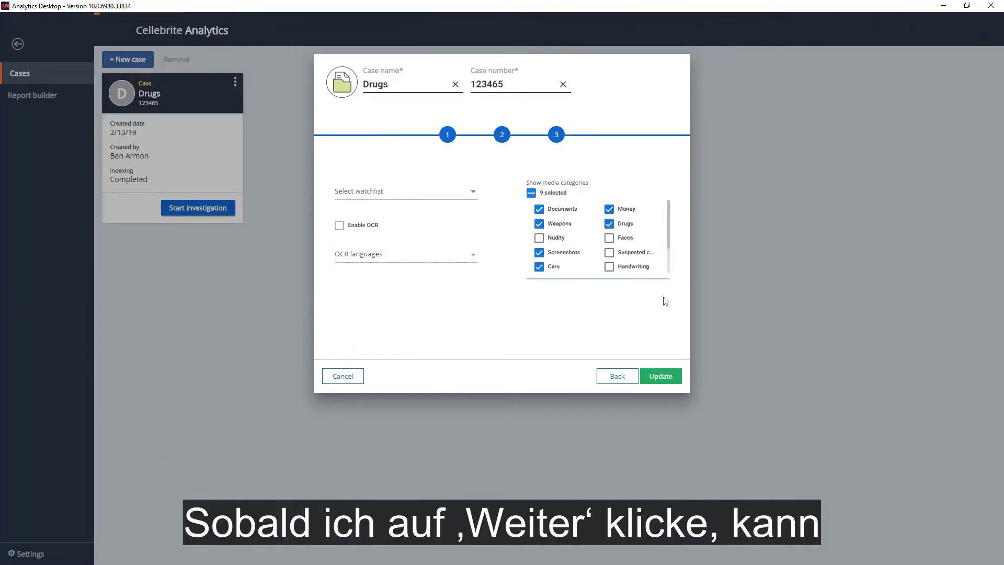
Add Faces to the media categories, update the Drugs case, and start investigating it.
scroll(635, 241, down, 2)
scroll(638, 249, up, 2)
click(642, 236)
scroll(641, 235, down, 2)
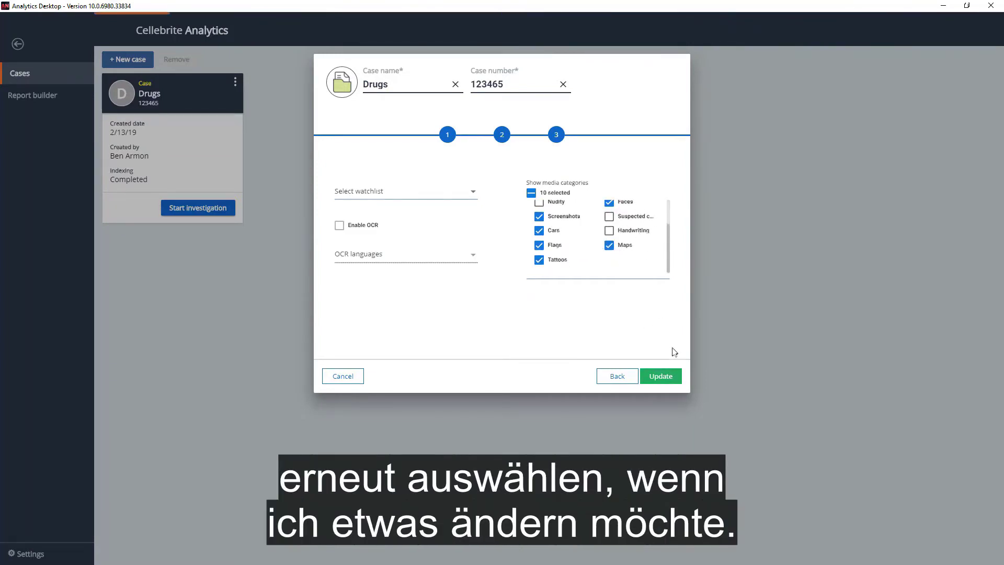
click(673, 378)
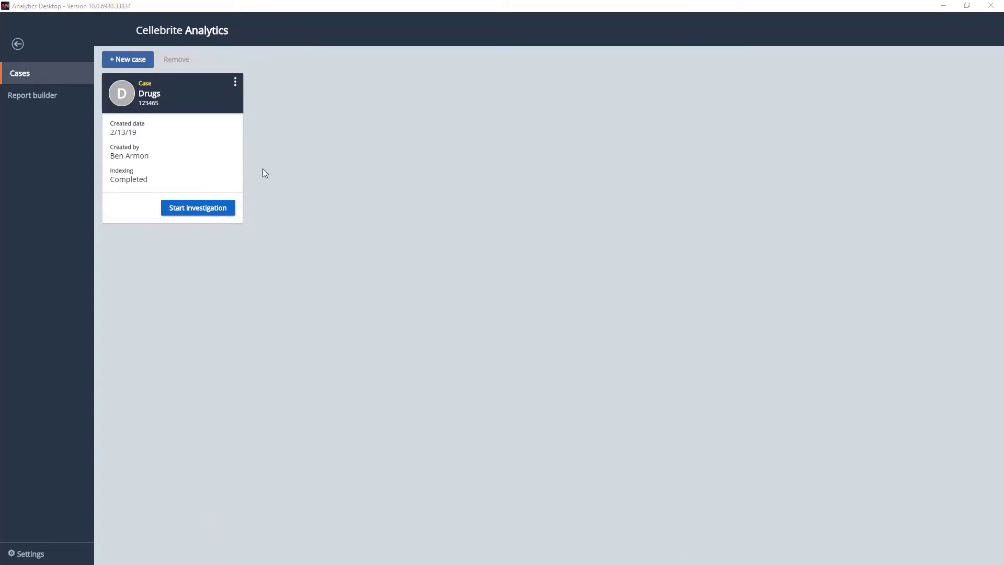
click(197, 214)
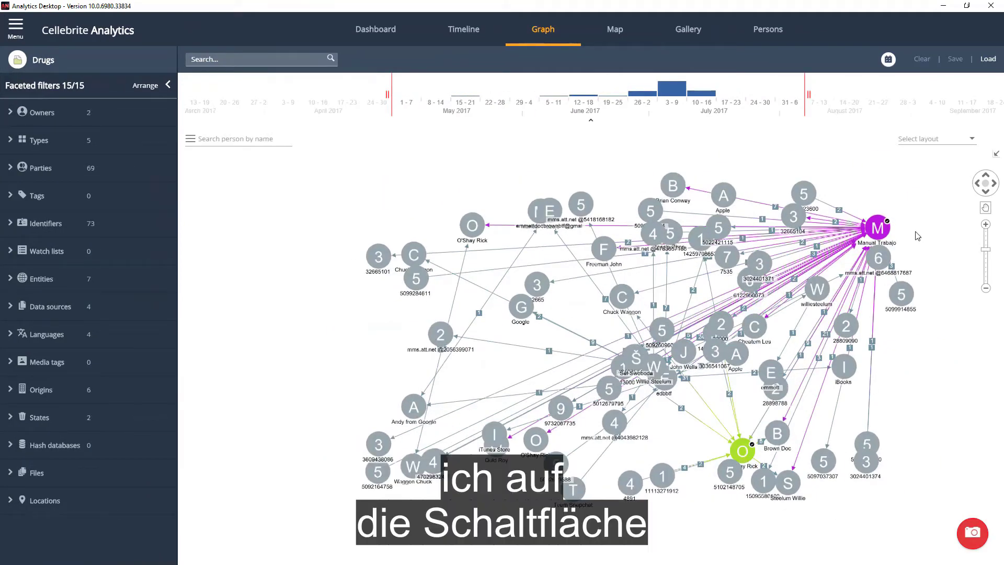
Filter the graph to links with at least 7 events and apply the Structural layout.
click(10, 115)
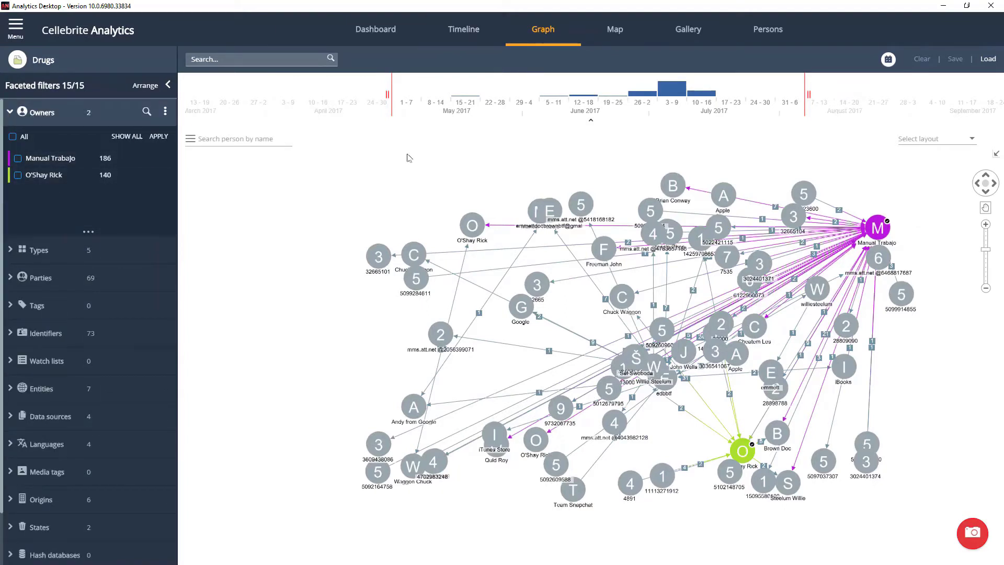
click(189, 140)
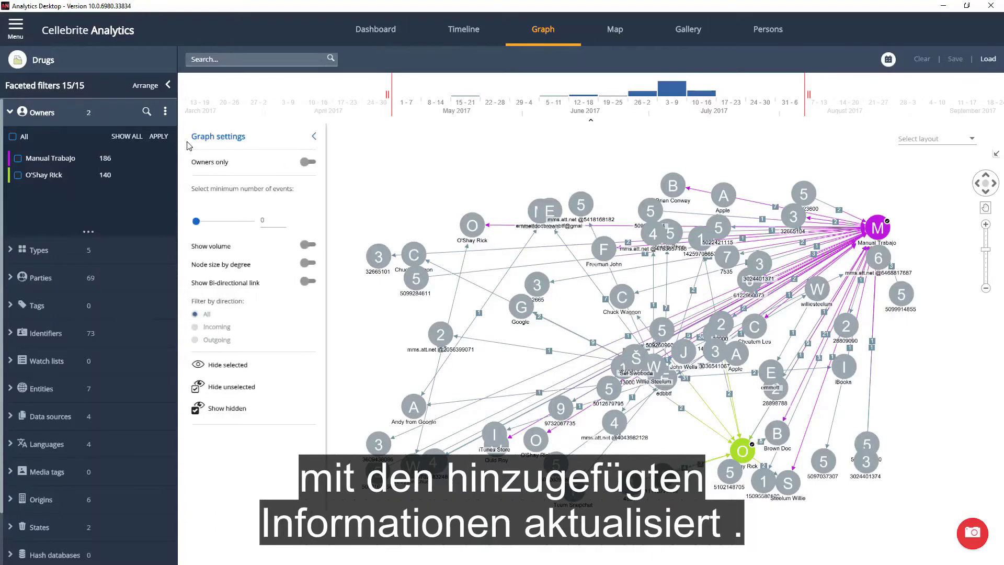
drag(203, 222, 205, 222)
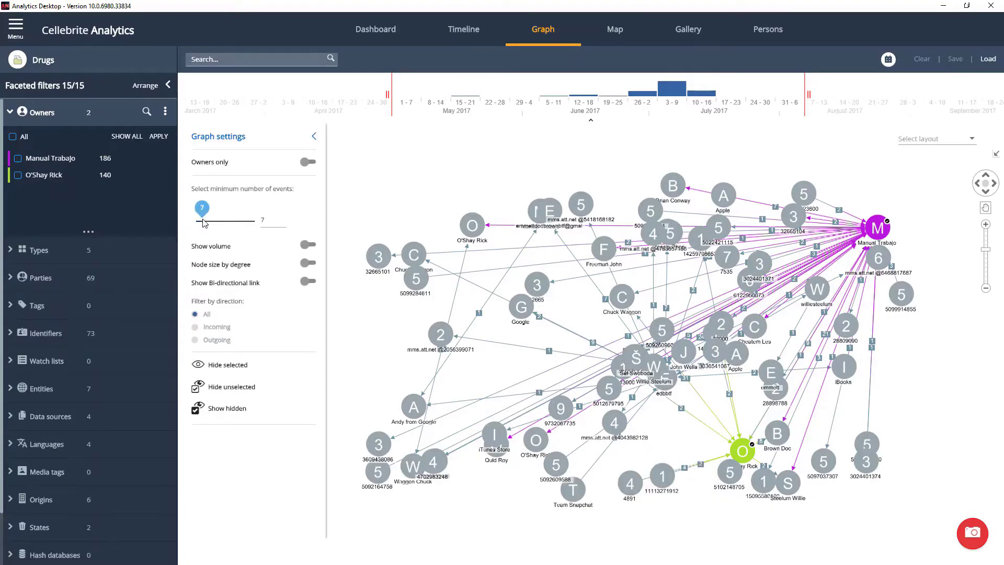
click(928, 139)
click(921, 180)
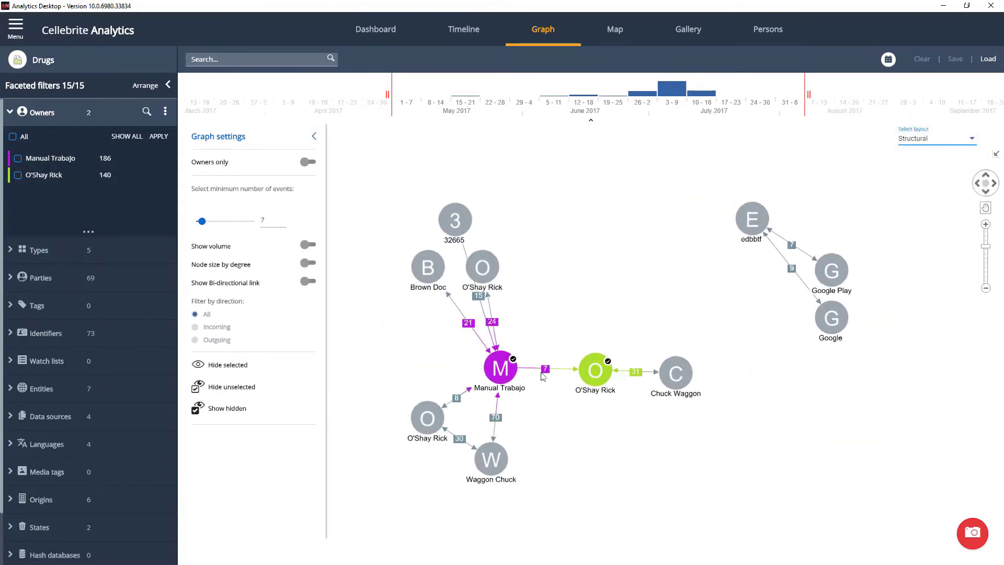
scroll(543, 376, up, 2)
Snapshot the Manual Trabajo–O'Shay Rick link and save it to the report builder.
click(549, 367)
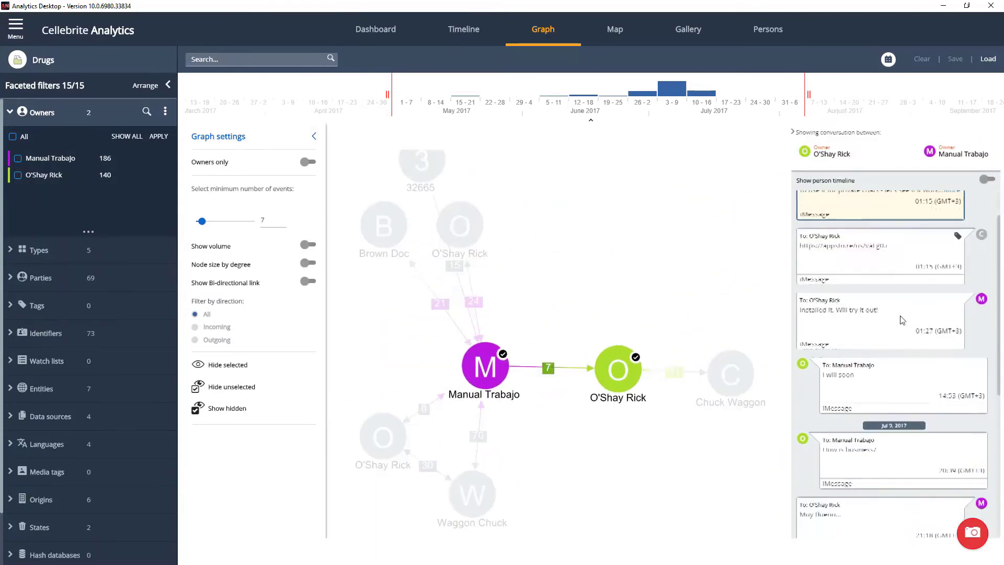
click(970, 528)
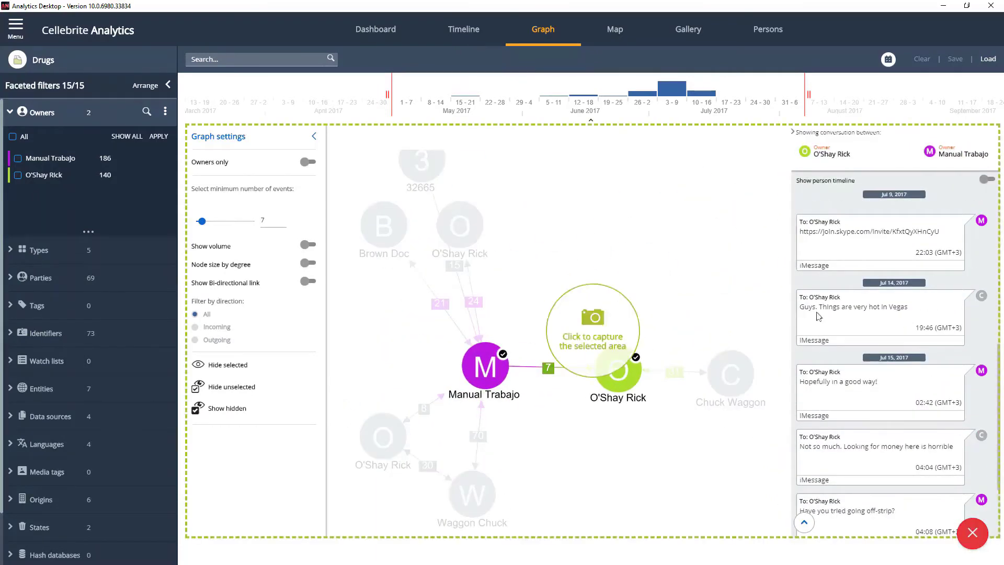
click(587, 330)
click(695, 467)
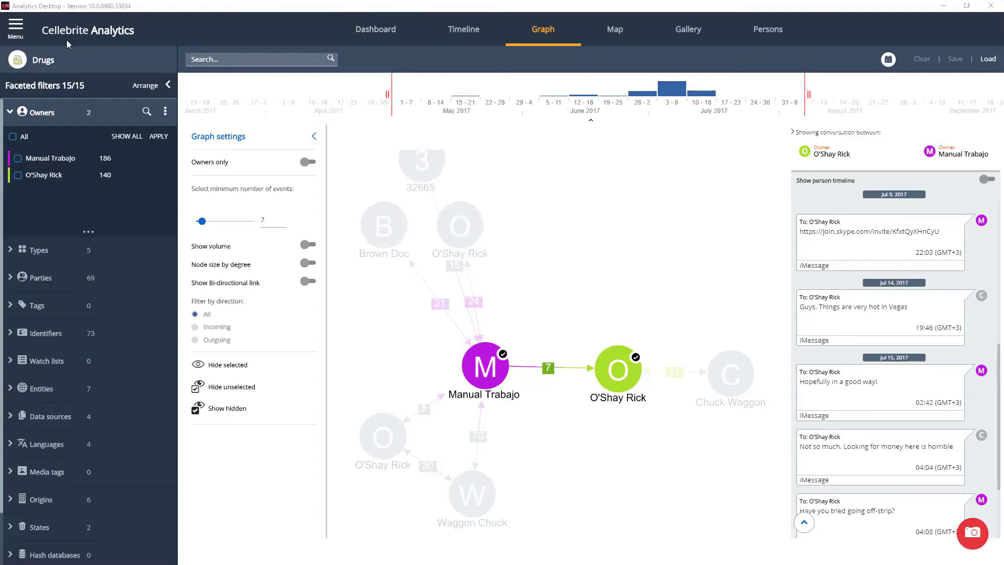
click(16, 27)
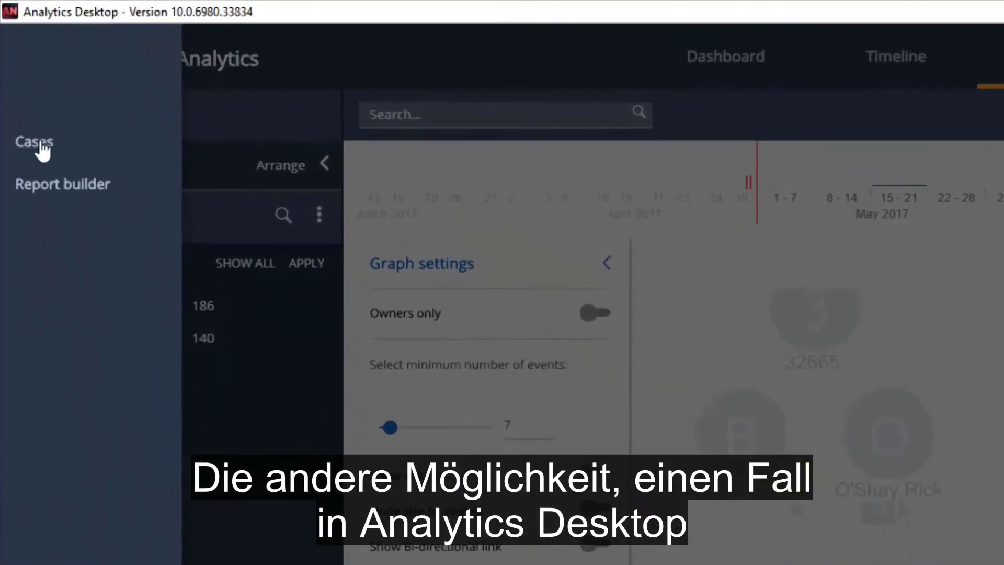
Create a new case named Another Case, enter the creator's name, and continue to data loading.
click(21, 81)
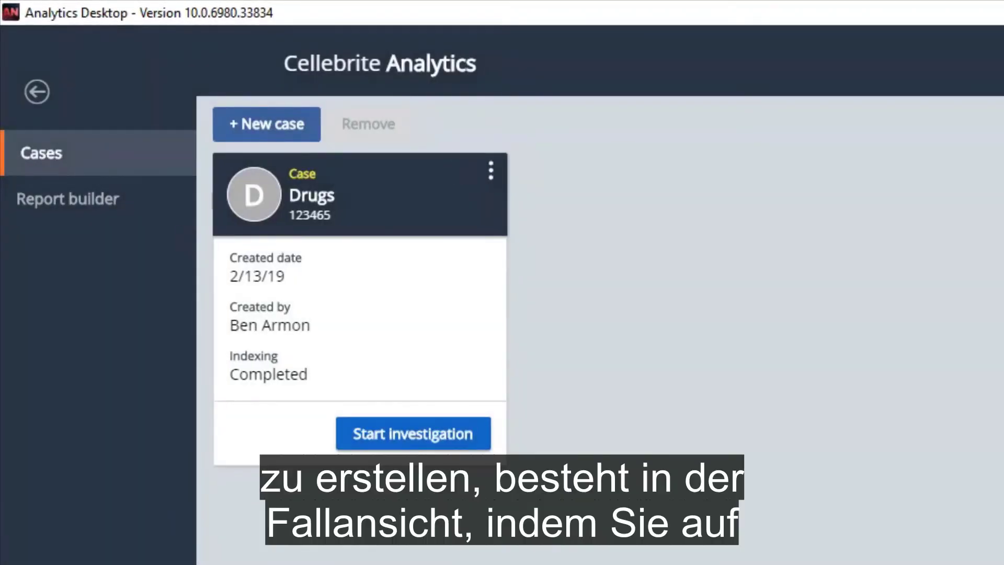
click(254, 132)
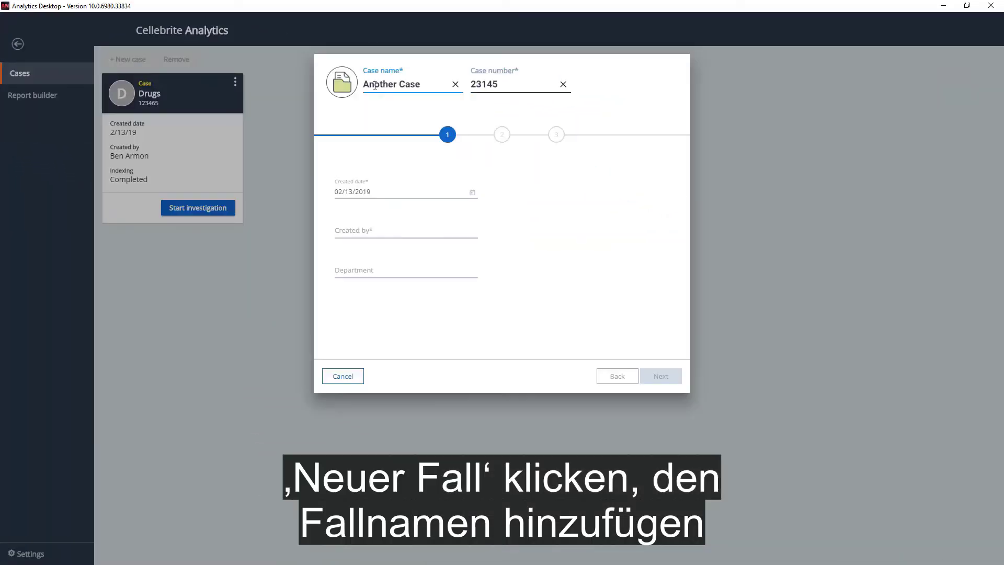
click(386, 228)
text(Ben Armon)
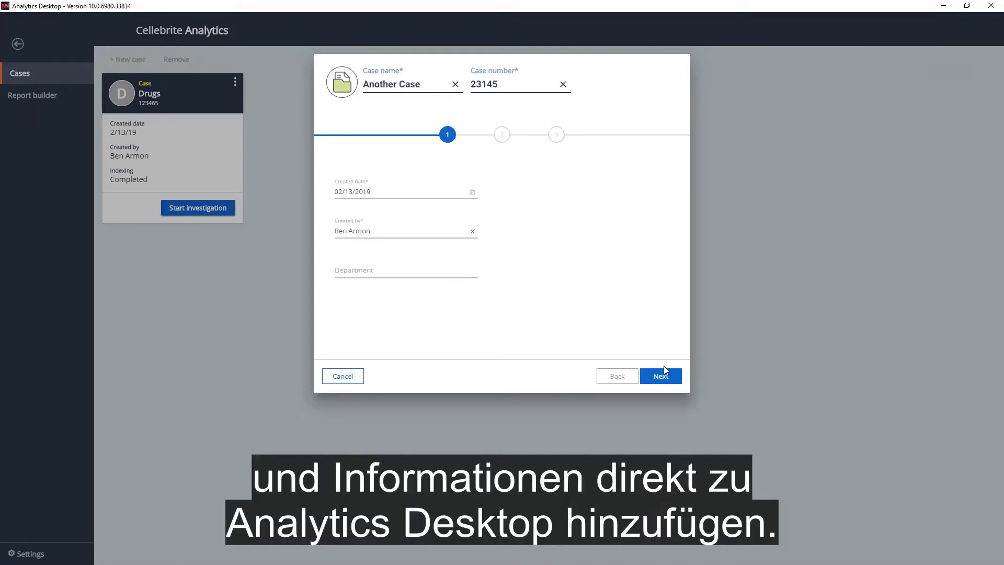
click(668, 372)
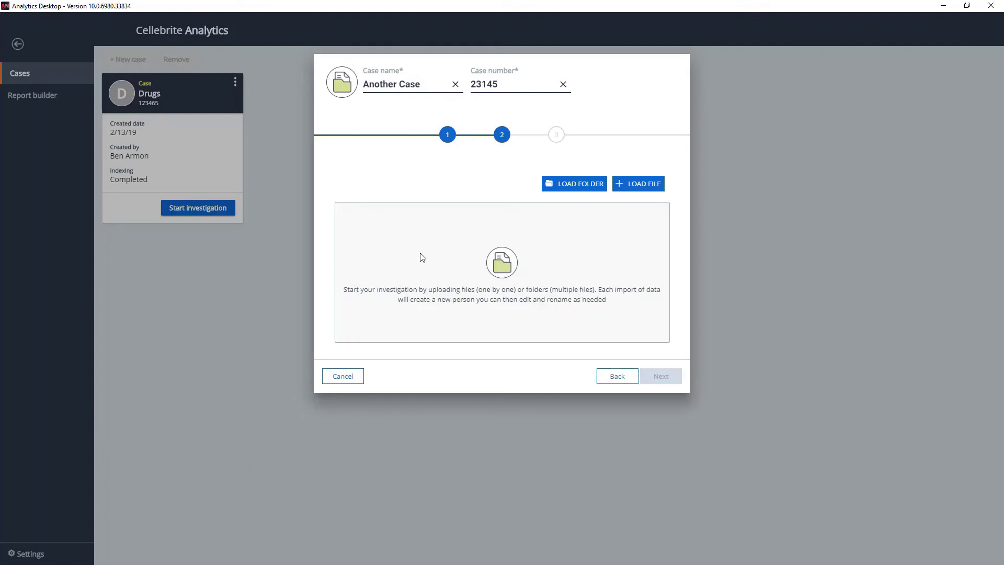
Load iPhone 4 Report.ufdr as Person1's three extractions in Another Case and continue.
click(638, 184)
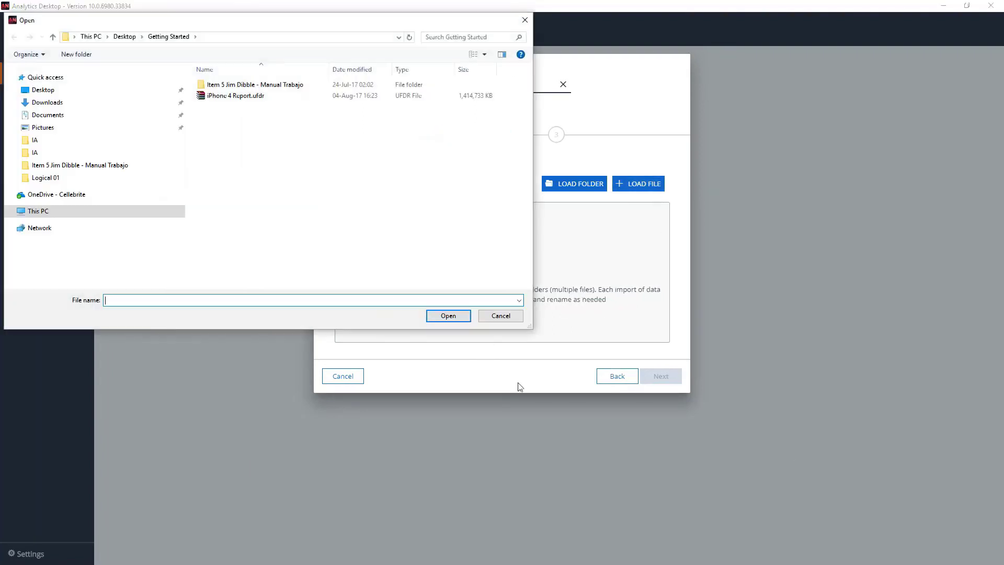
click(222, 98)
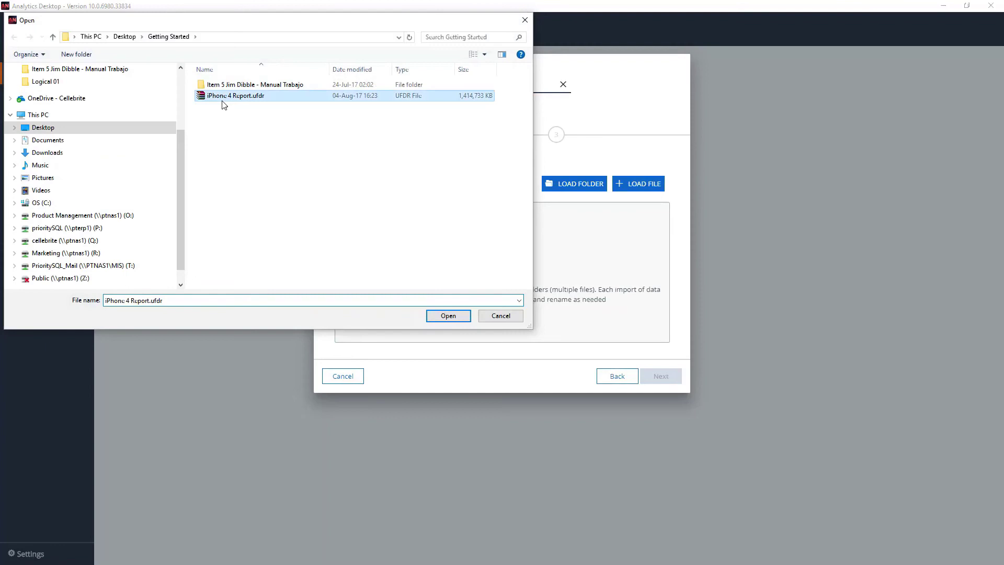
click(450, 317)
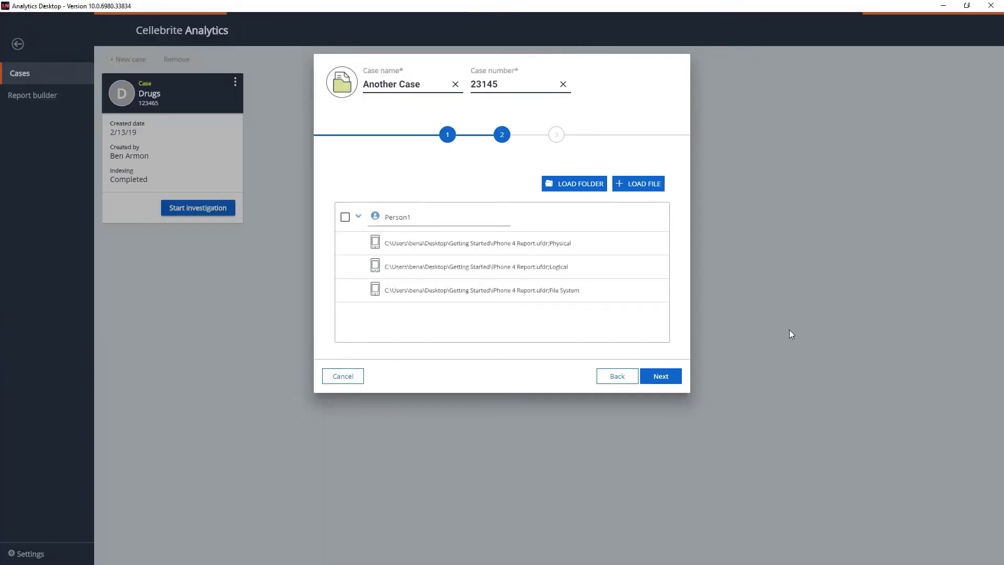
click(662, 377)
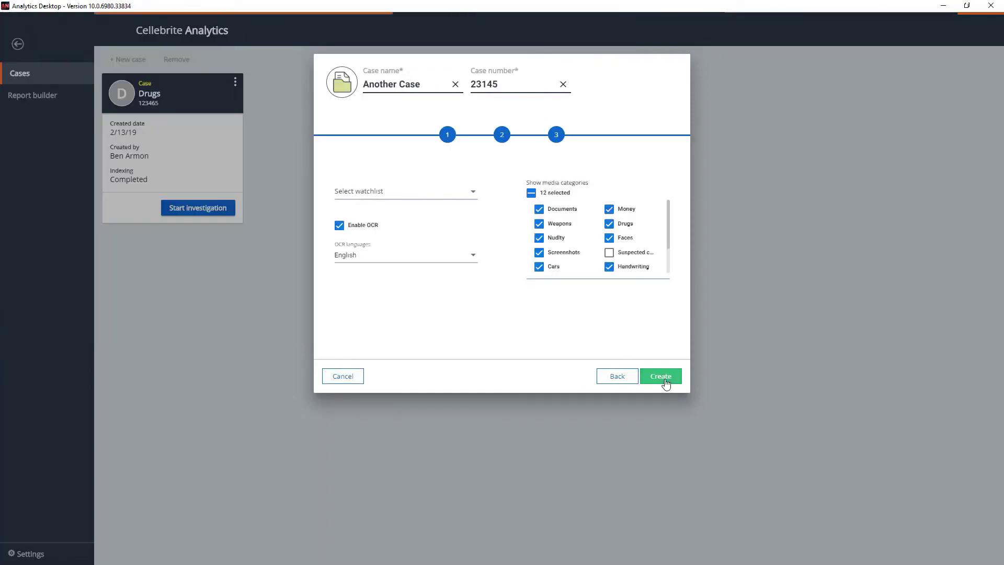